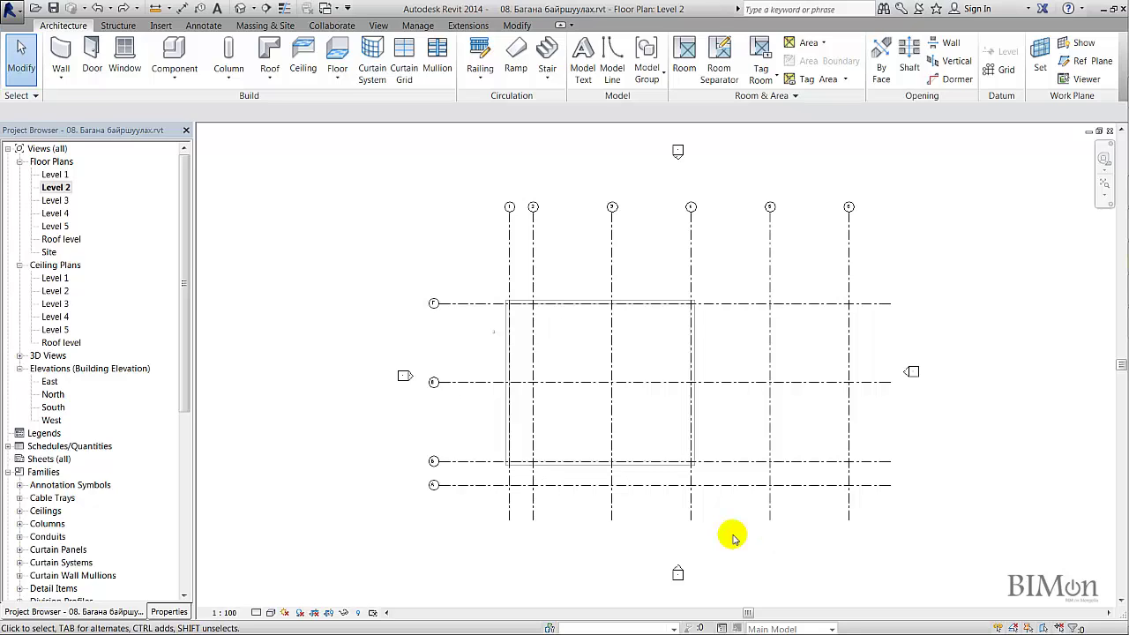
click(225, 75)
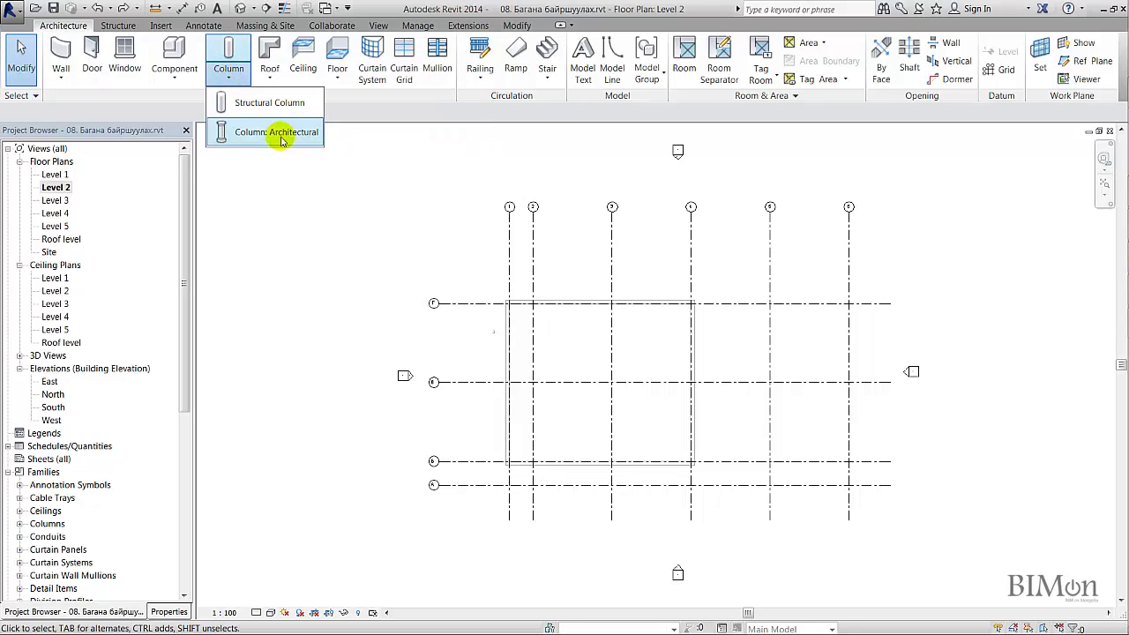
click(331, 300)
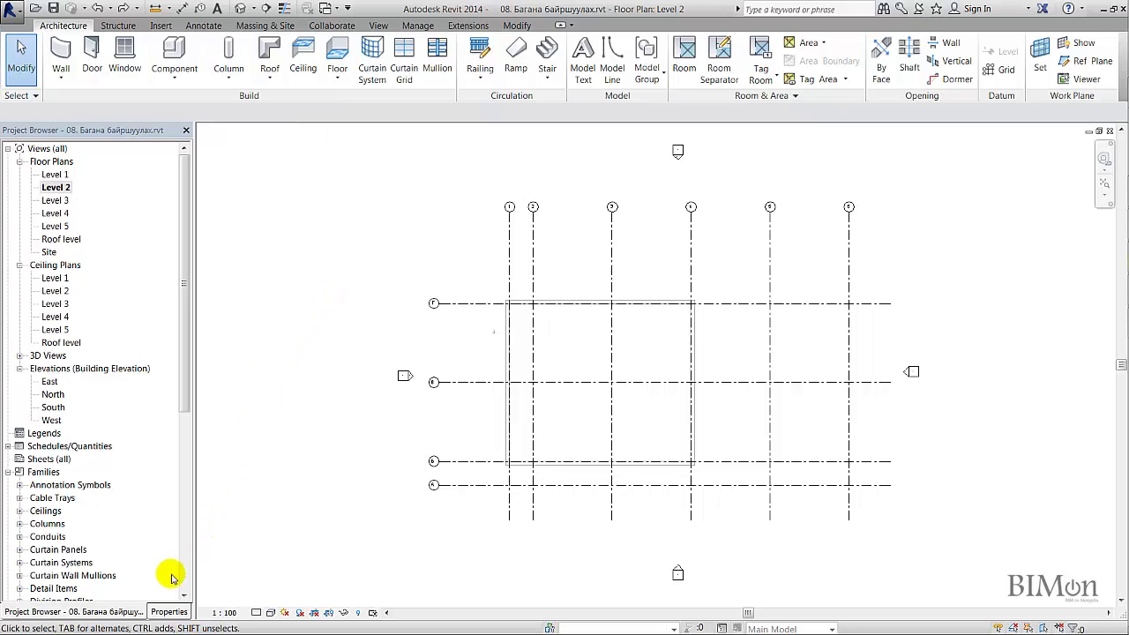
Bring up the Properties palette and dock it on the opposite side of the drawing area from the Project Browser.
click(168, 612)
drag(168, 612, 1122, 135)
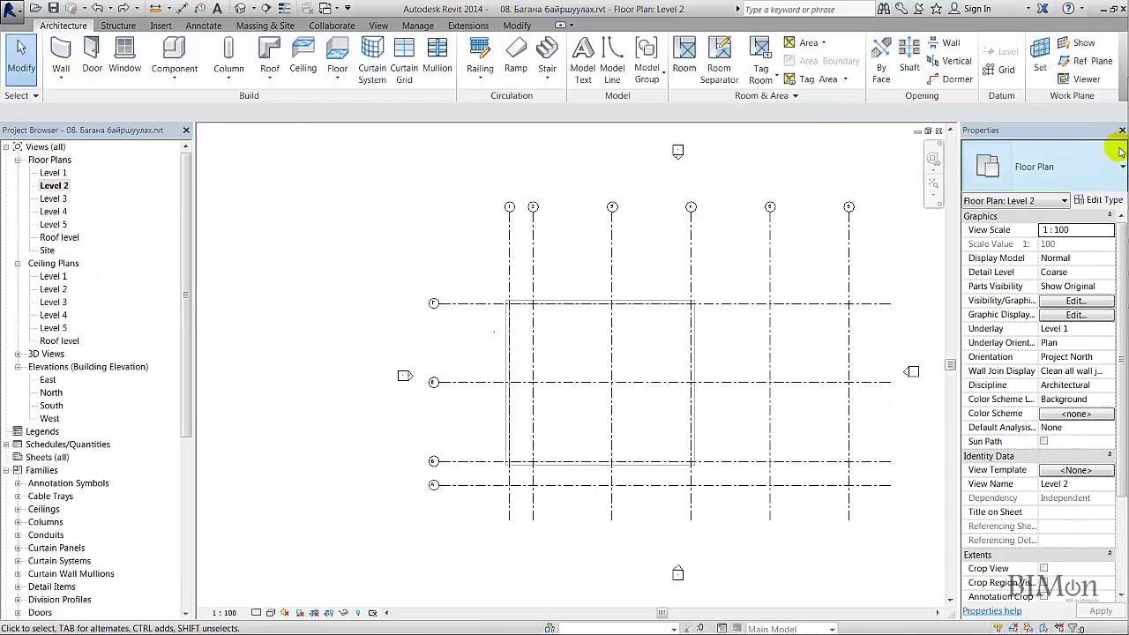
middle_click(582, 339)
middle_click(582, 340)
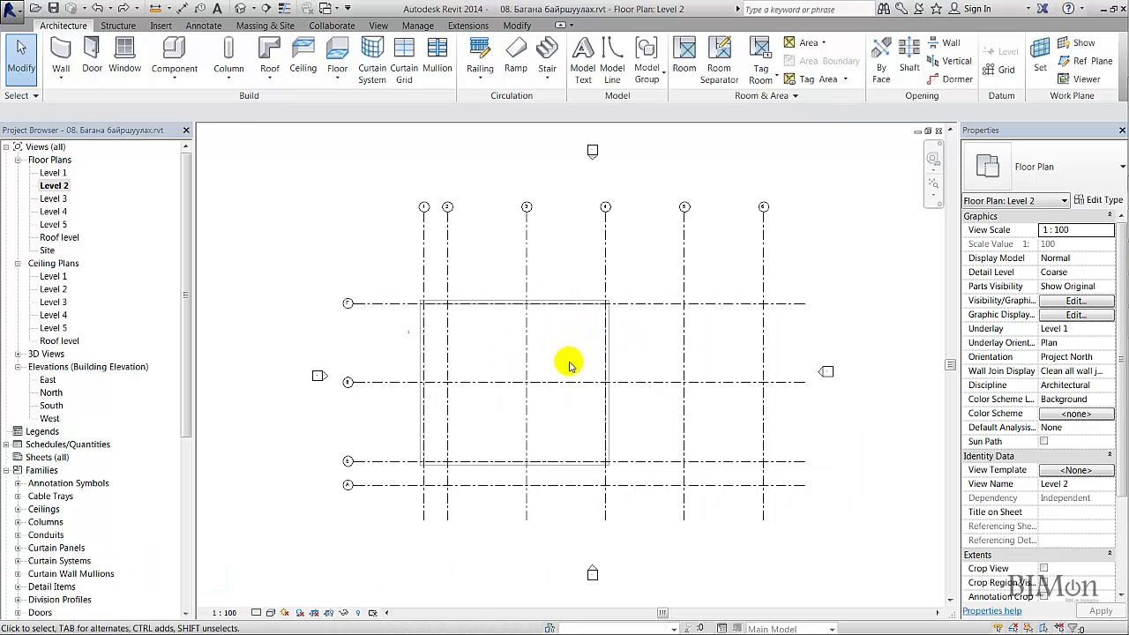
Place a 475 x 610mm M_Rectangular architectural column with Depth to Level 1 outside the walls, near the corner at grids 1 and Г.
click(228, 76)
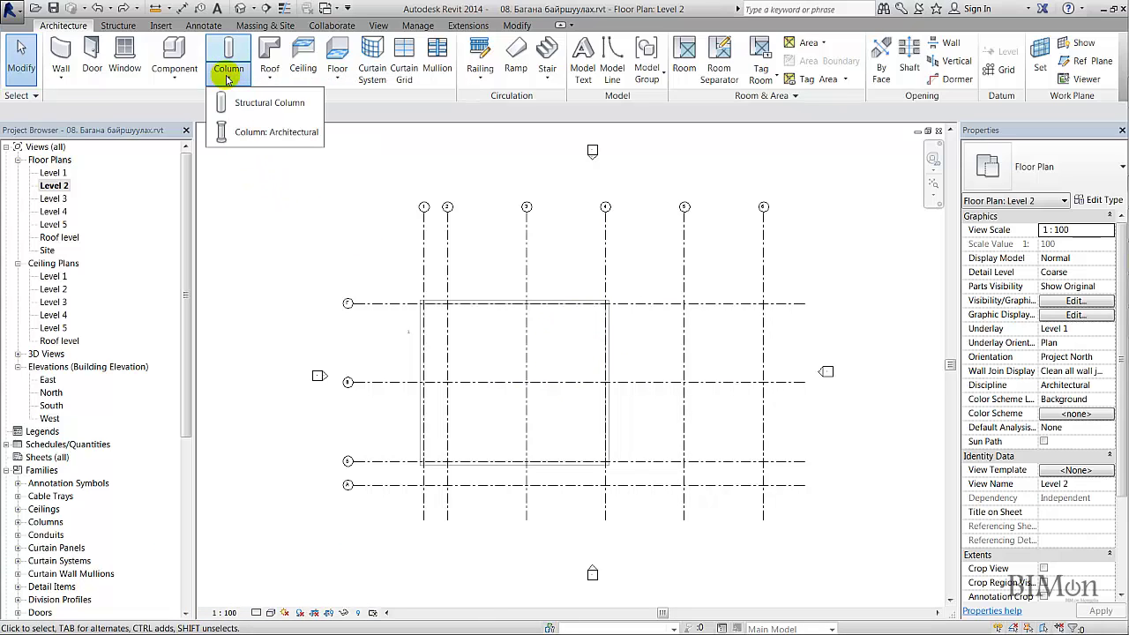
click(265, 131)
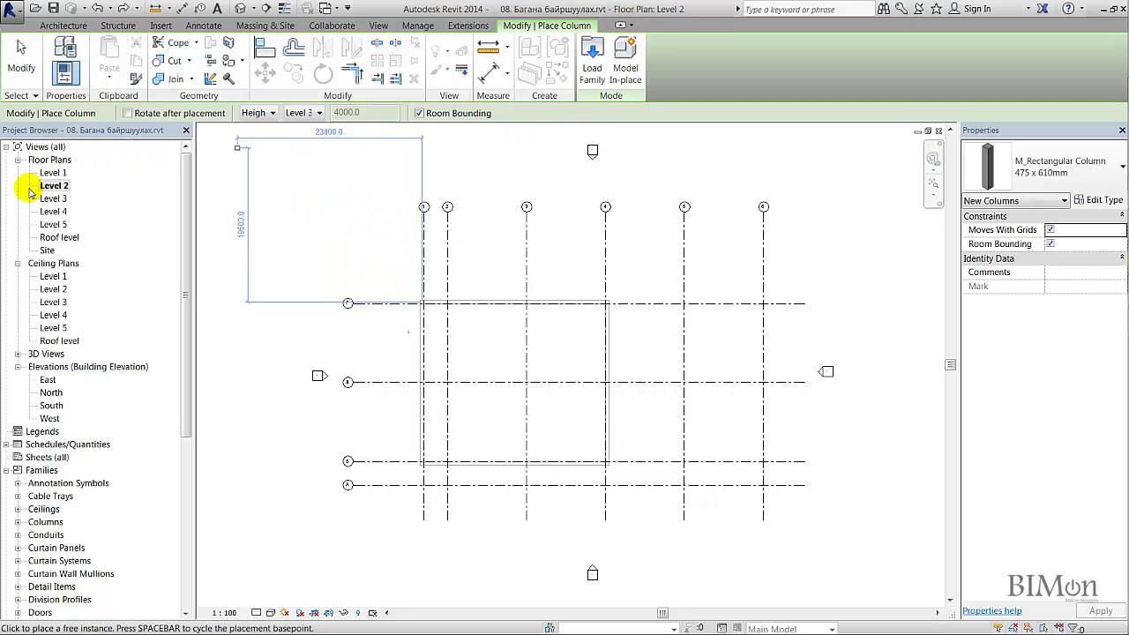
click(256, 115)
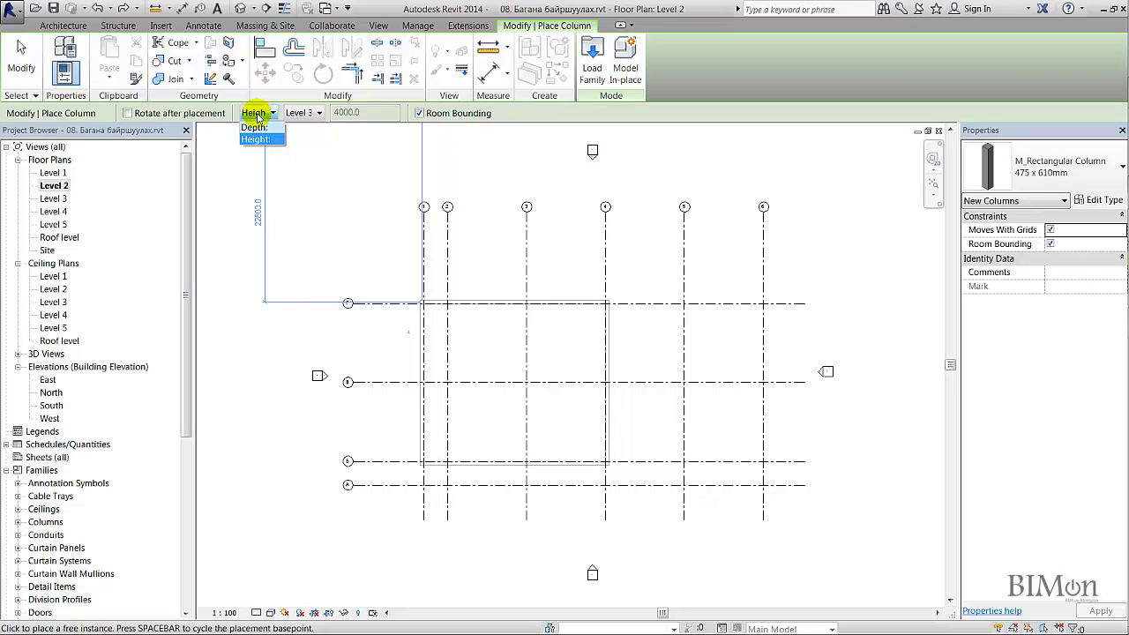
click(254, 128)
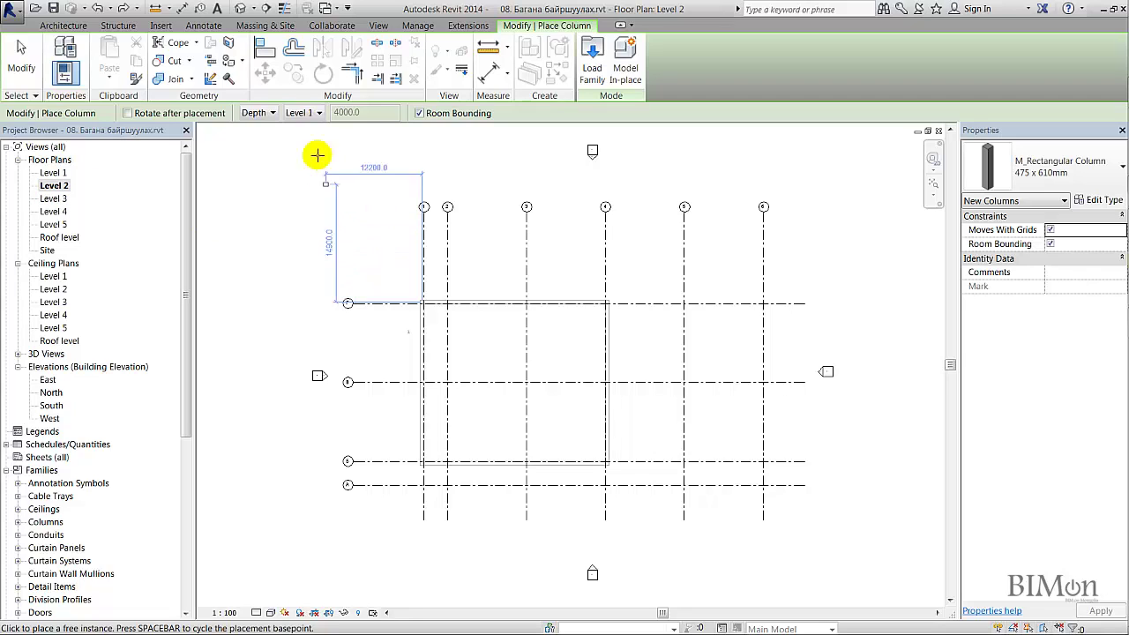
click(397, 289)
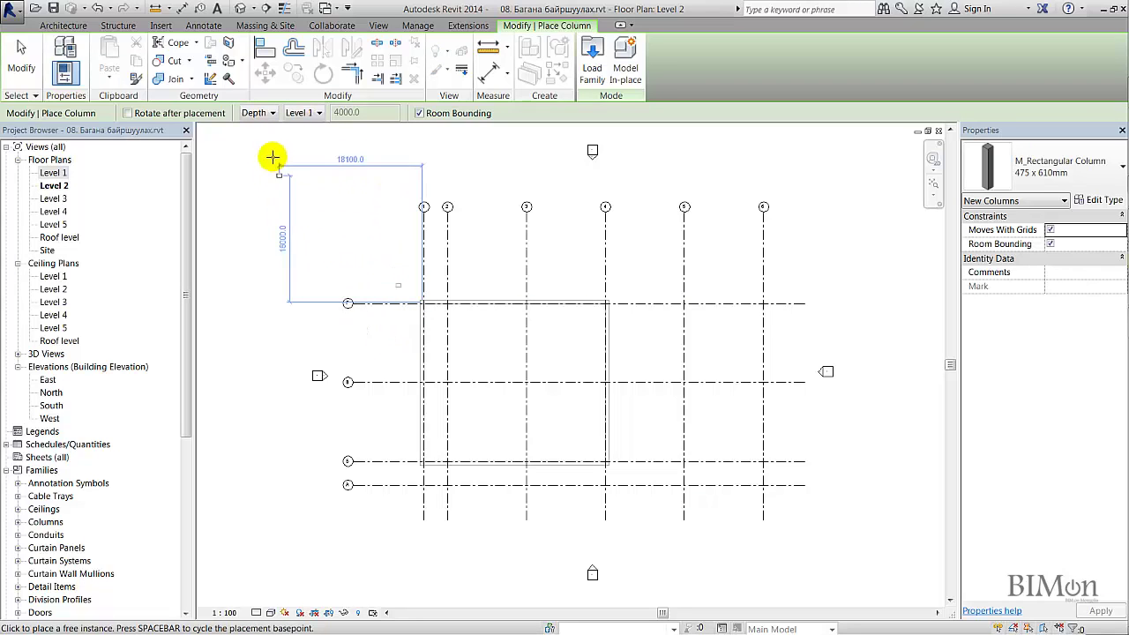
Place a second architectural column with Height to Level 3 beside the first one, farther from grid 1, and end the command.
click(262, 113)
click(257, 140)
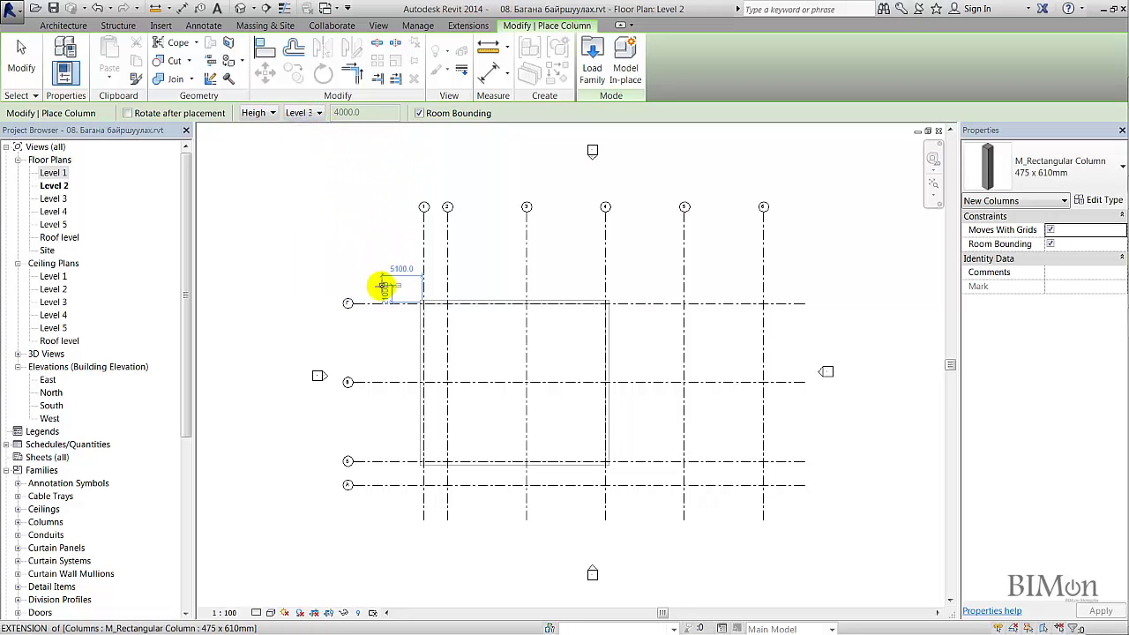
click(383, 285)
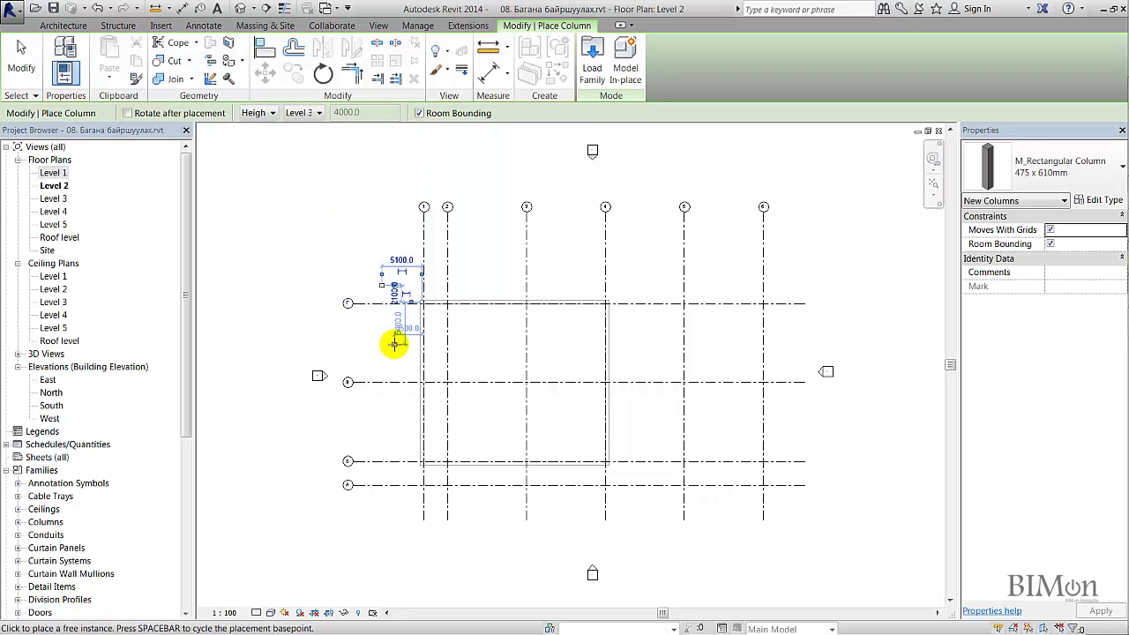
key(Escape)
key(Escape)
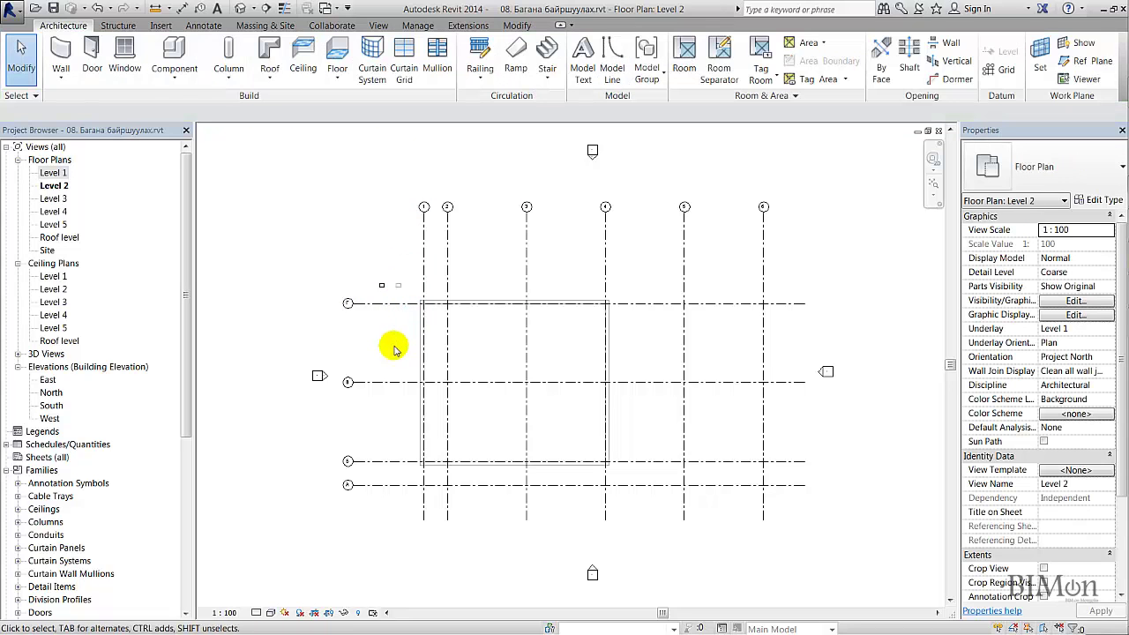
Open the South elevation and examine the two columns outside the wall, checking the base and top levels of the lower one.
scroll(388, 286, up, 3)
scroll(392, 293, up, 4)
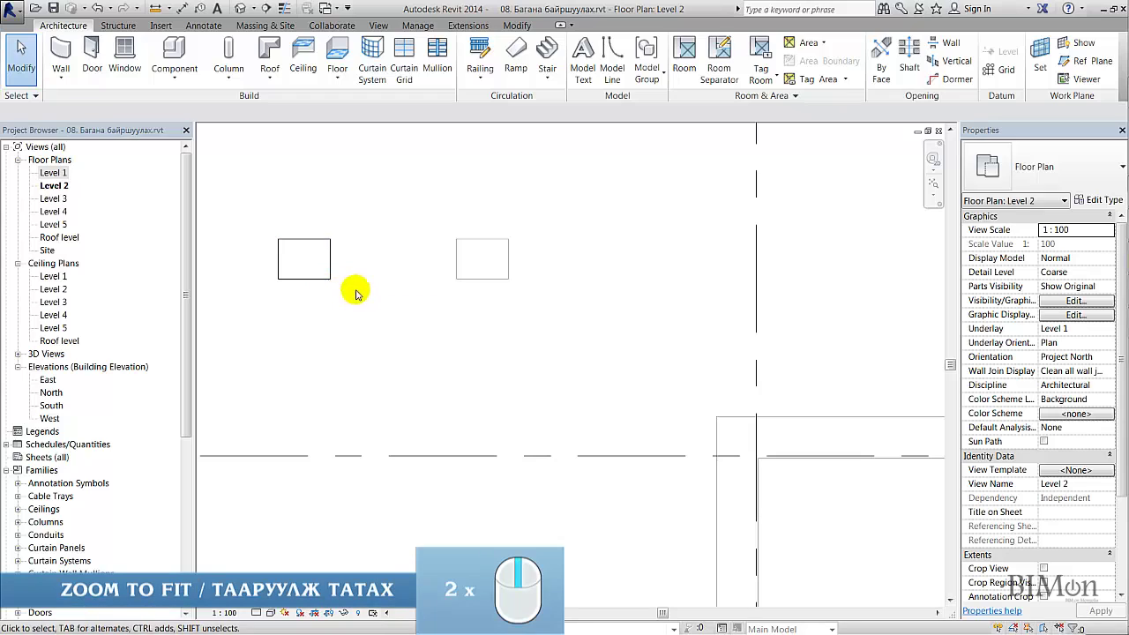
middle_click(405, 309)
middle_click(406, 308)
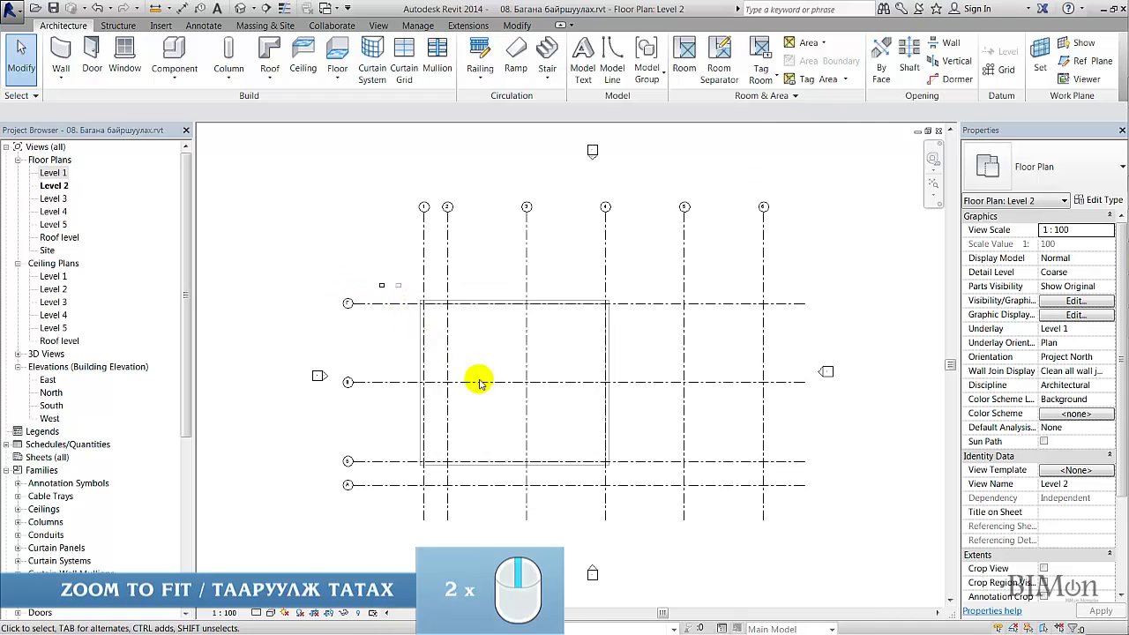
double_click(593, 570)
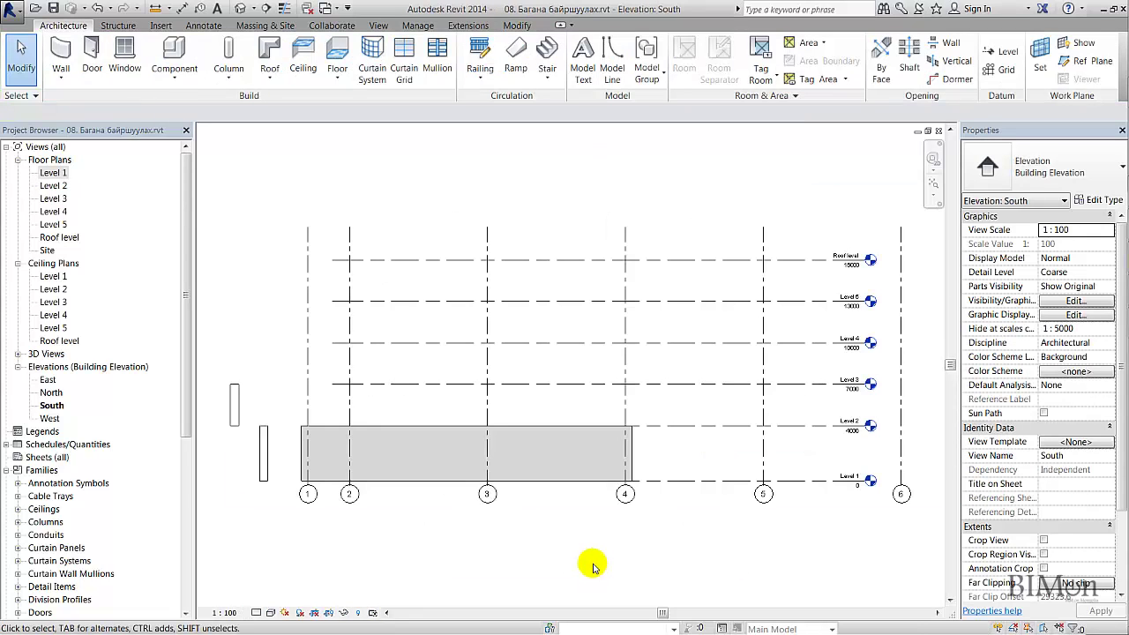
scroll(336, 459, up, 3)
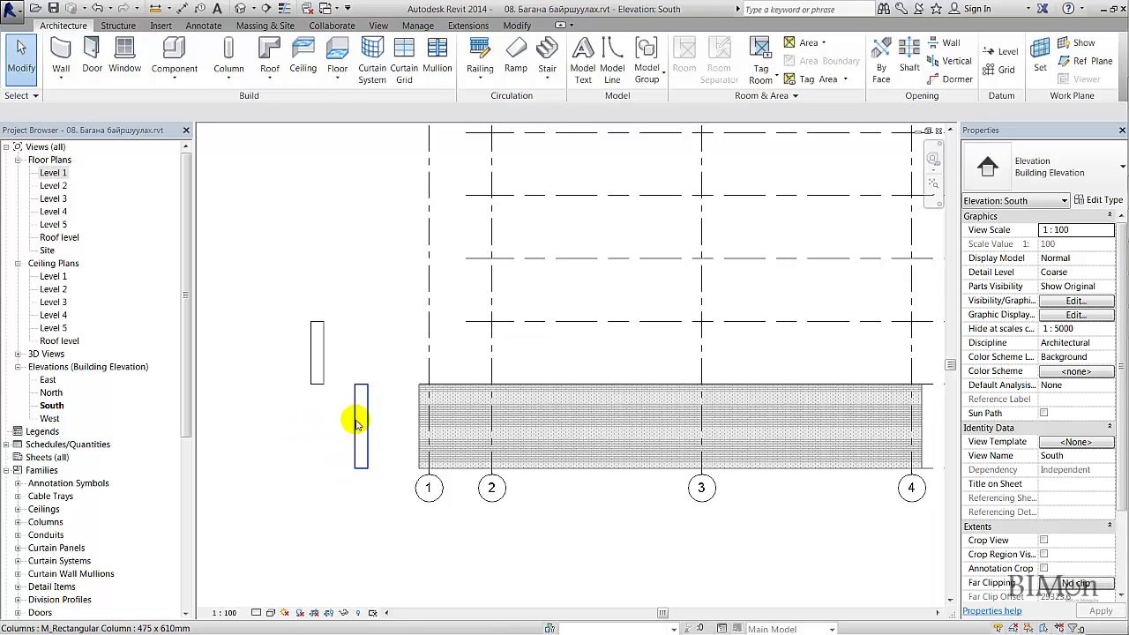
click(359, 425)
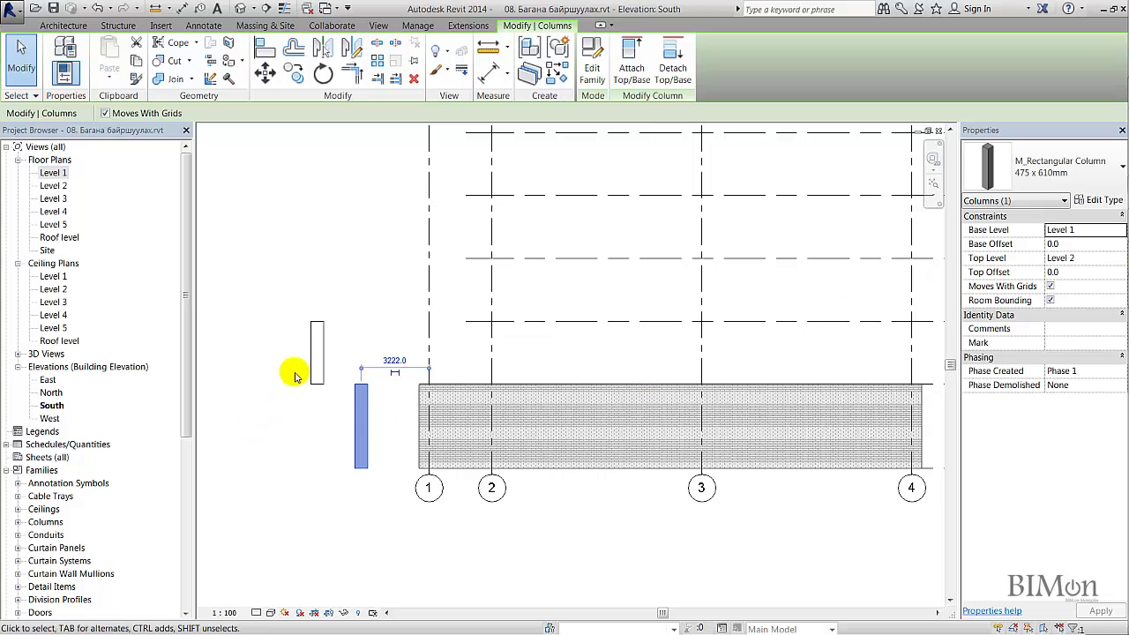
Set the Base Level of the upper column, the one farther from grid 1, to Level 1.
click(318, 348)
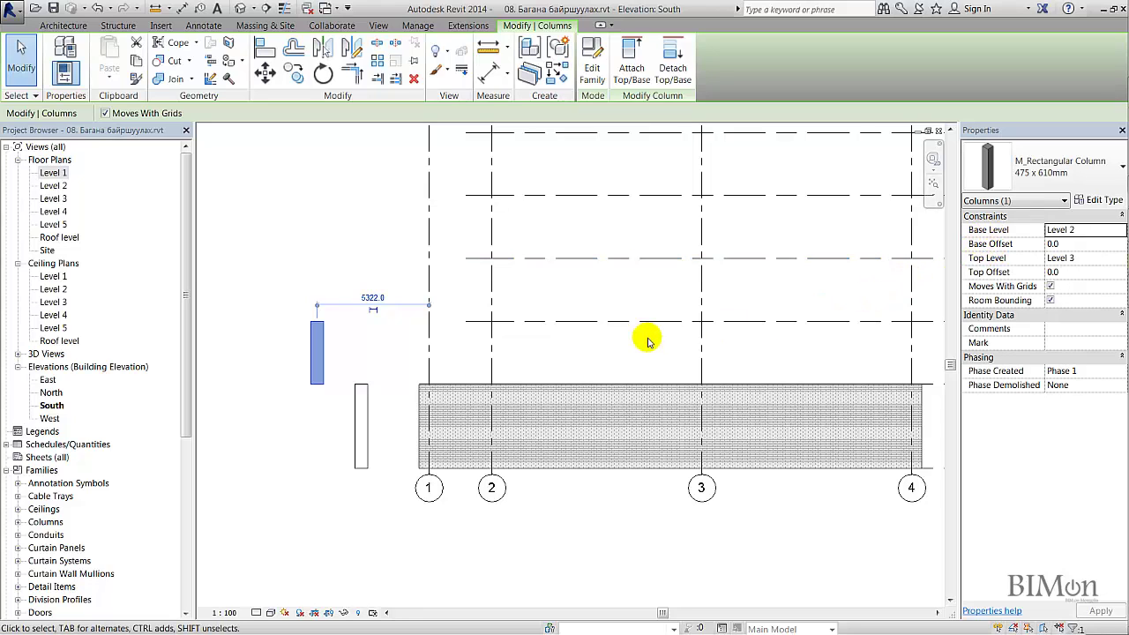
click(1121, 230)
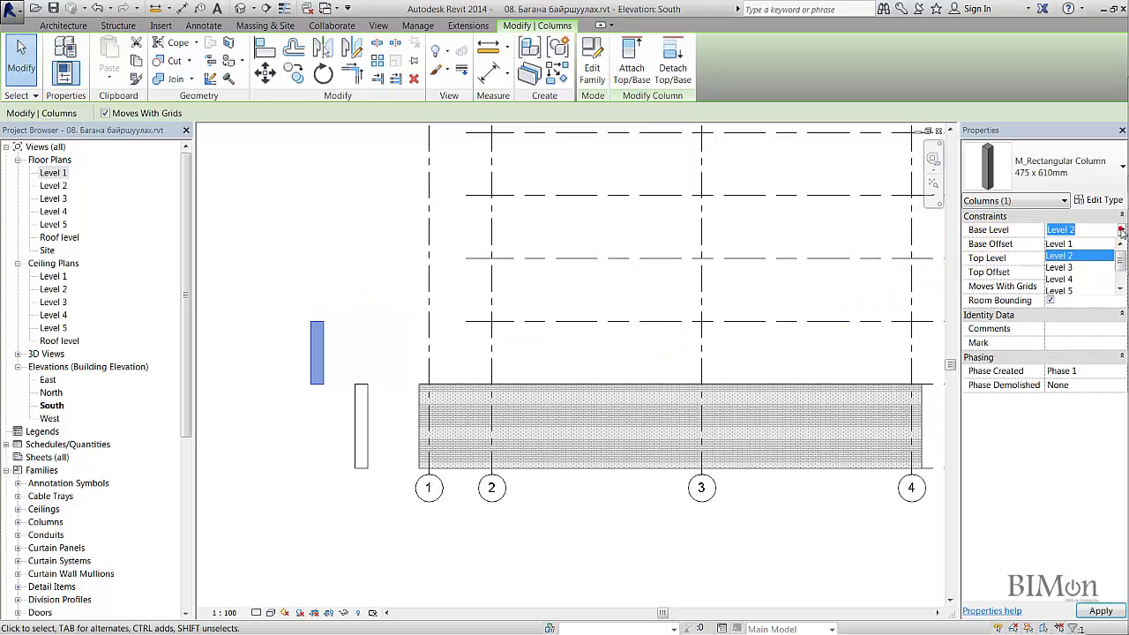
click(1059, 244)
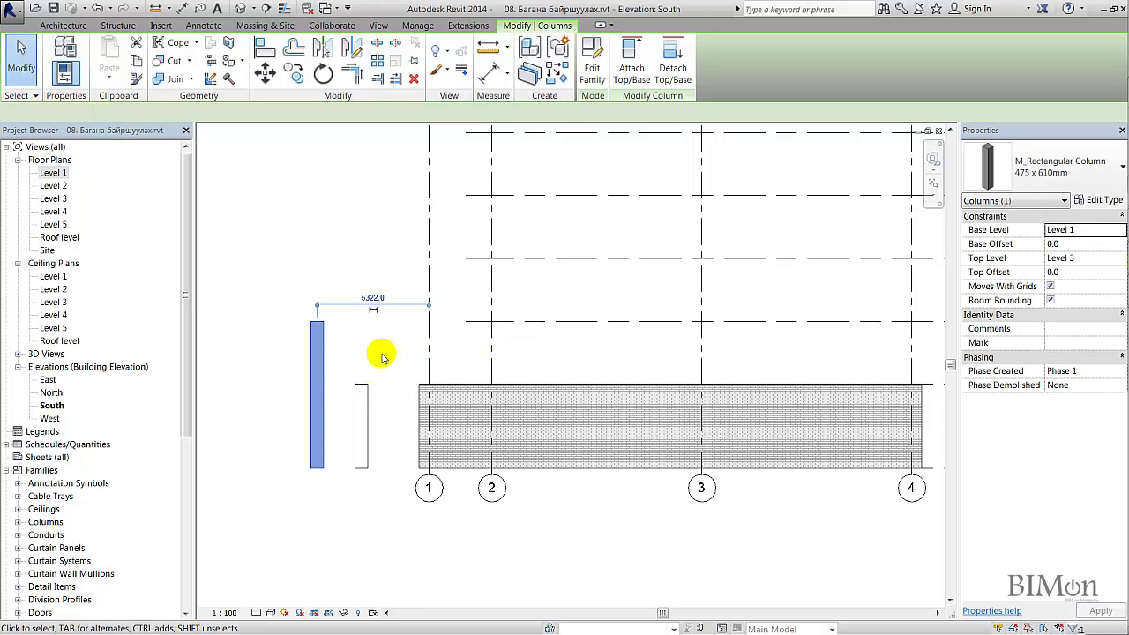
click(377, 428)
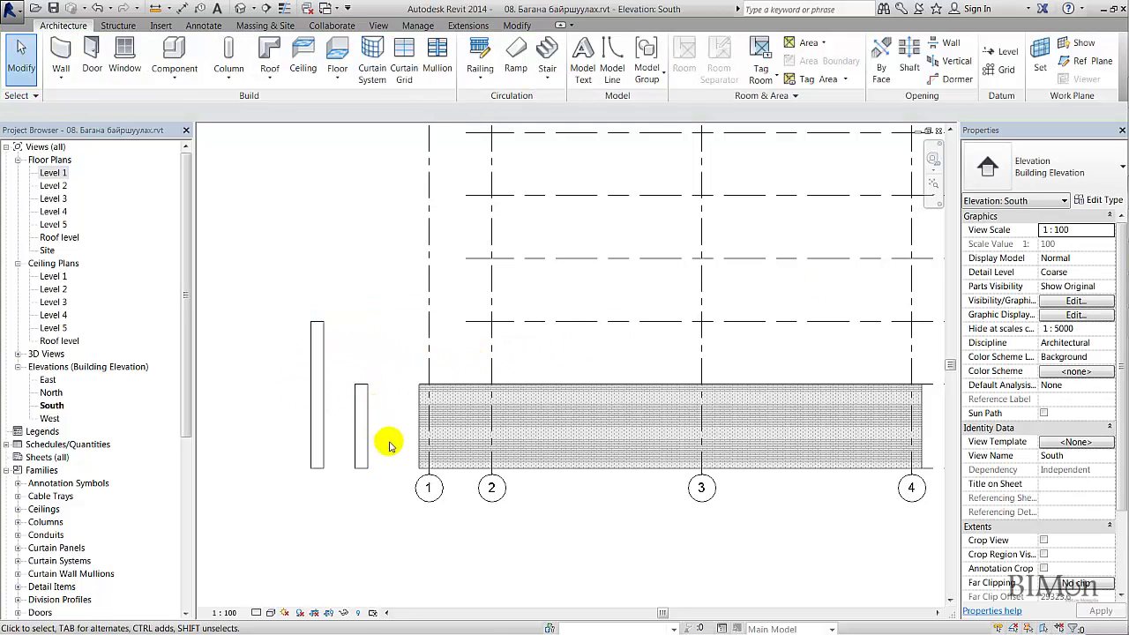
Delete both freestanding columns outside the building and open the Level 1 floor plan.
drag(373, 444, 292, 397)
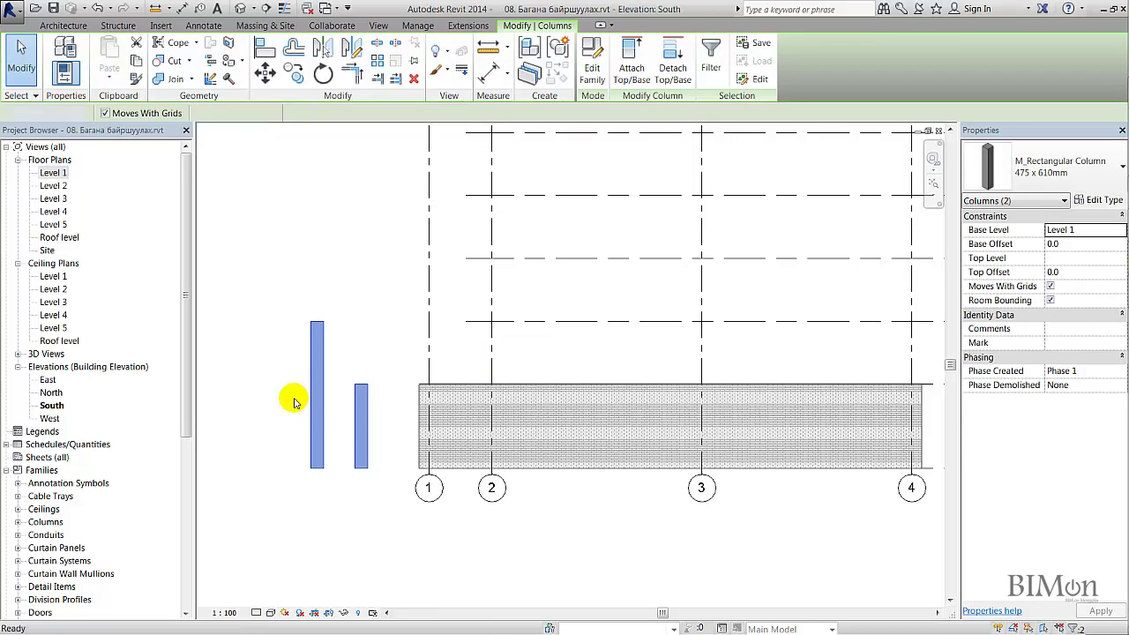
click(294, 401)
double_click(53, 173)
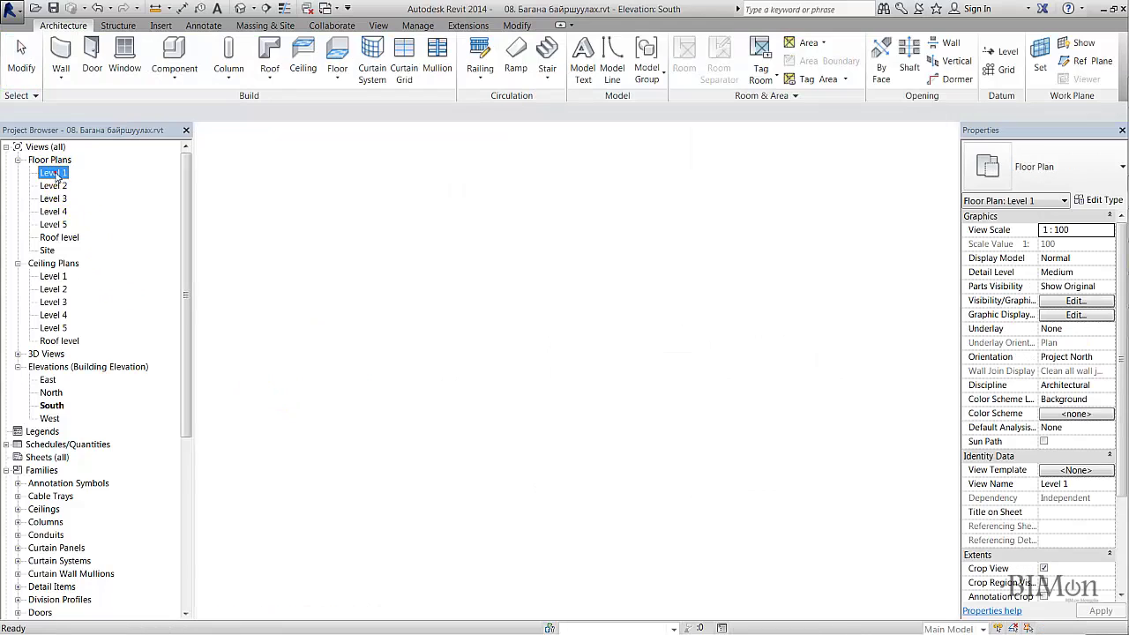
Place 475 x 610mm architectural columns with Height to Level 2 where the grids meet the walls along Г, В and Б, skipping 2/Б.
scroll(445, 317, up, 5)
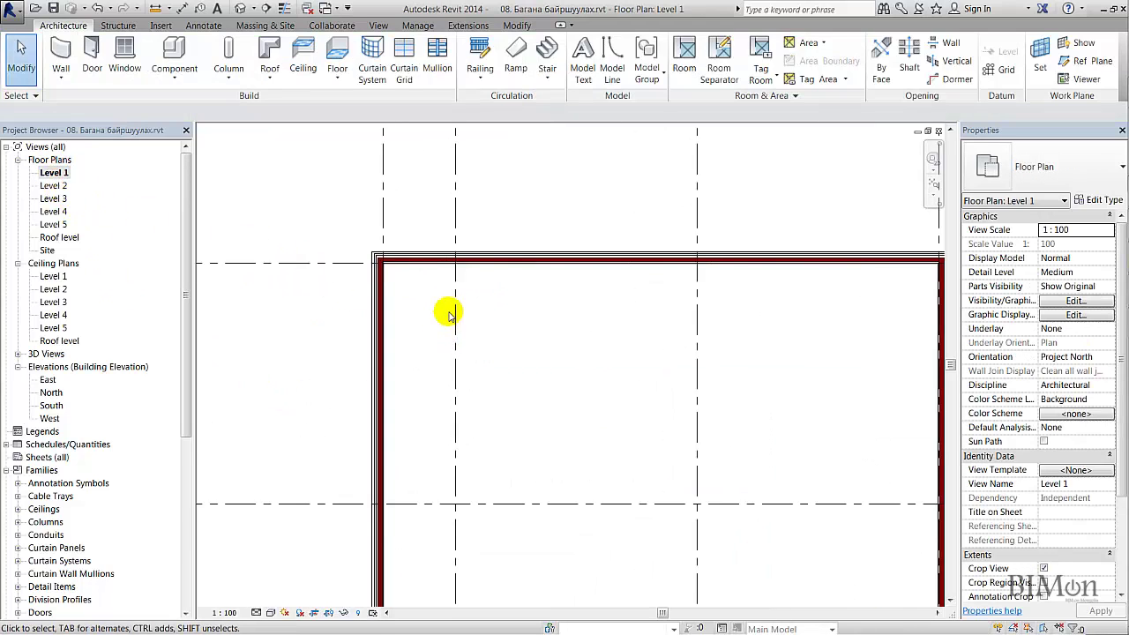
scroll(450, 320, up, 3)
scroll(424, 326, down, 5)
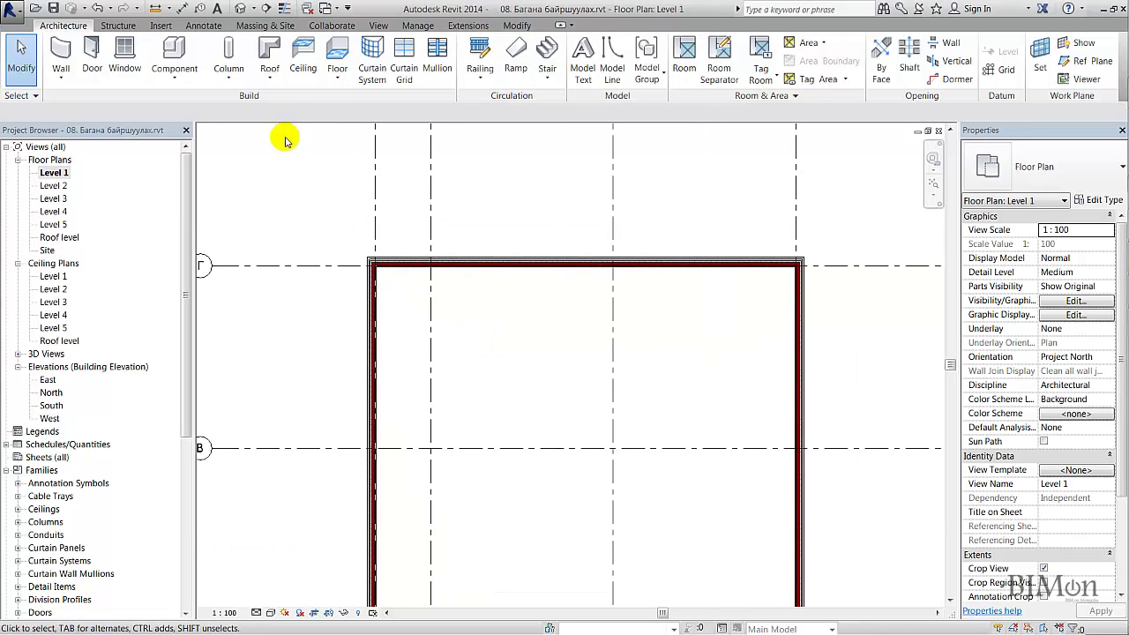
click(231, 78)
click(236, 124)
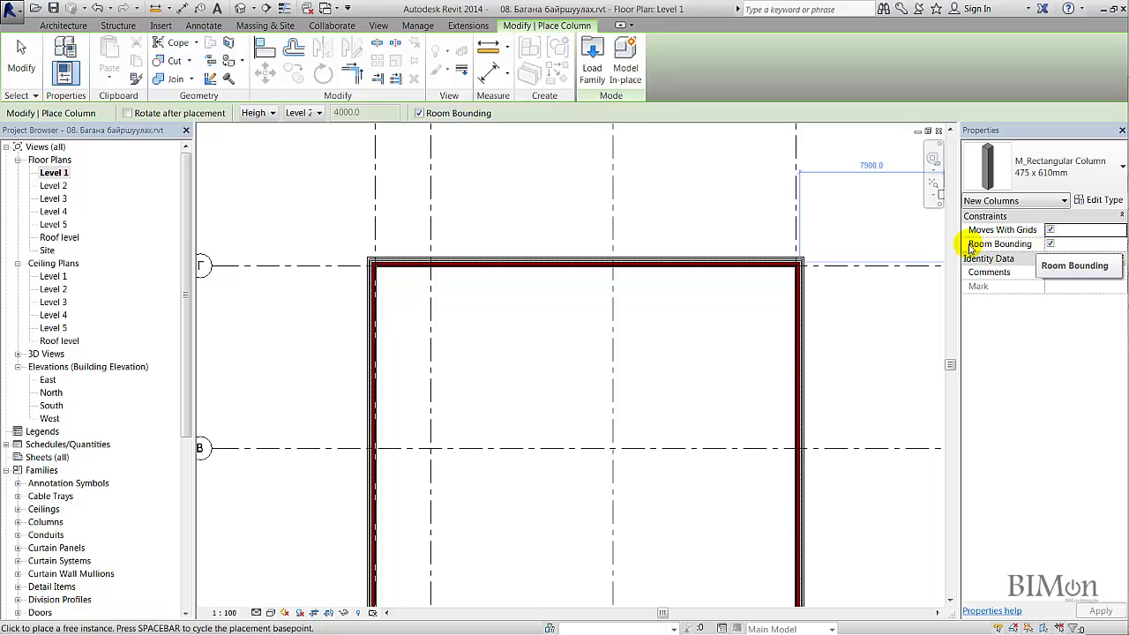
click(1049, 230)
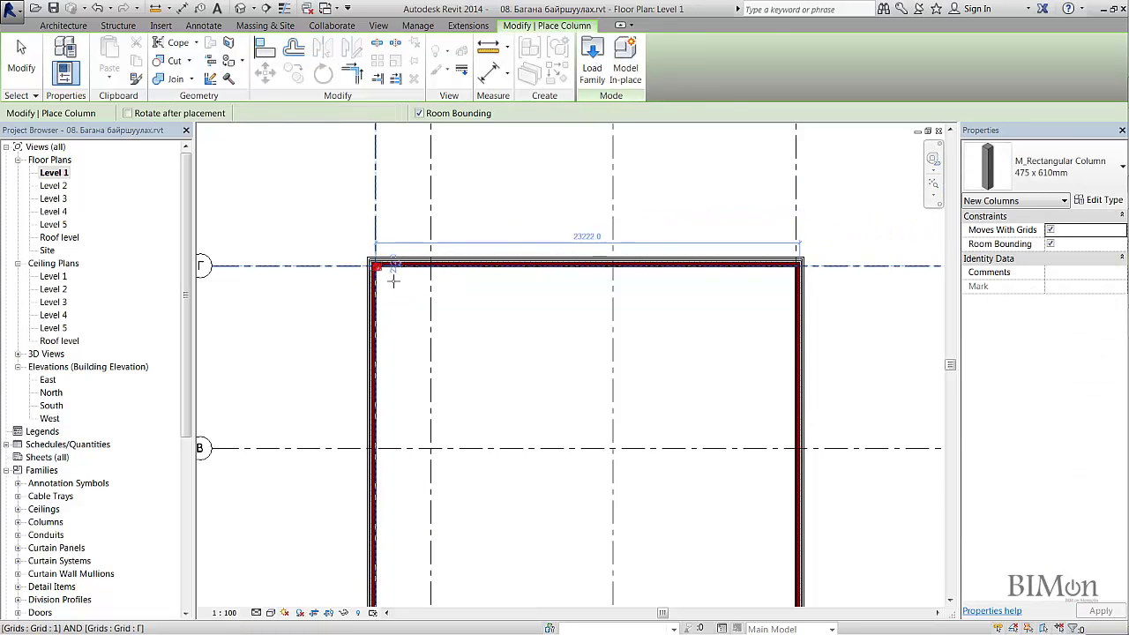
click(431, 265)
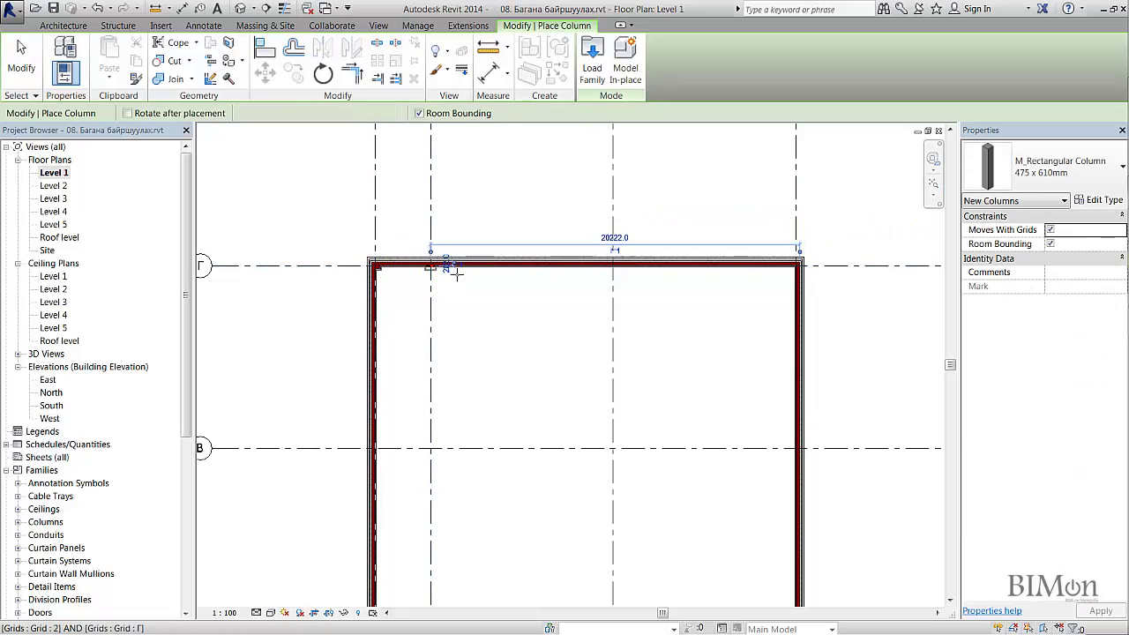
click(613, 265)
click(797, 265)
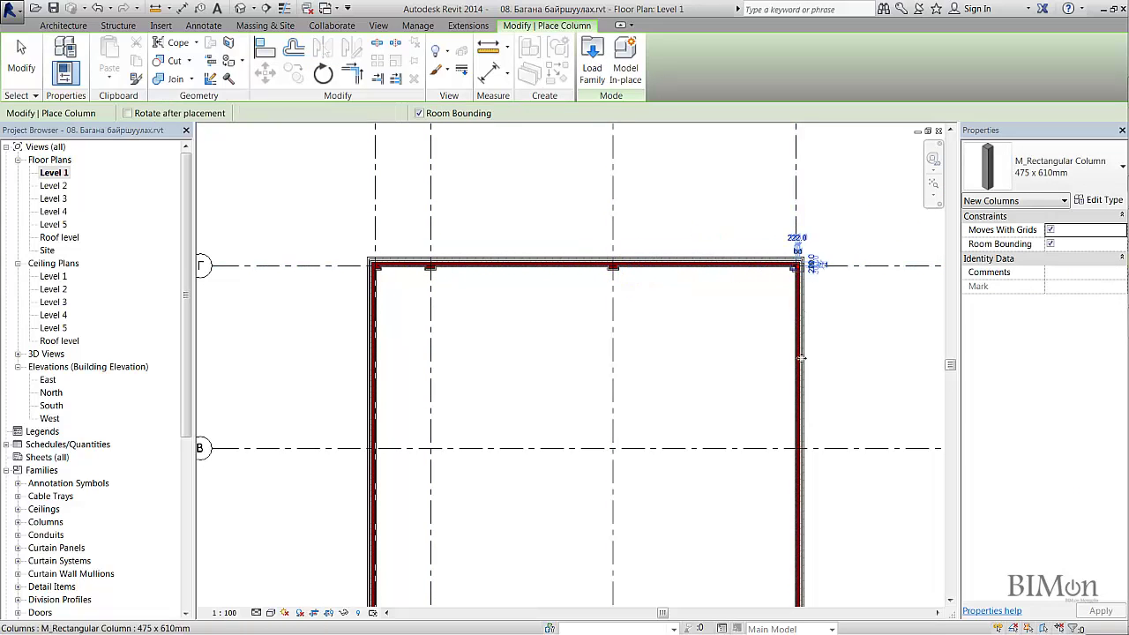
scroll(792, 449, down, 2)
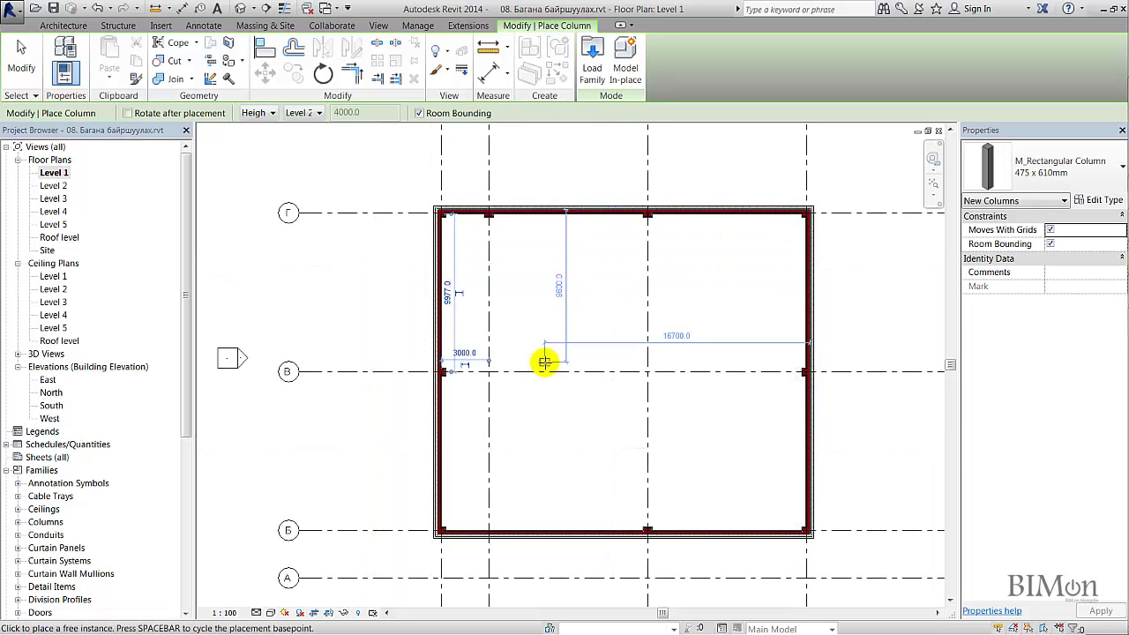
key(Escape)
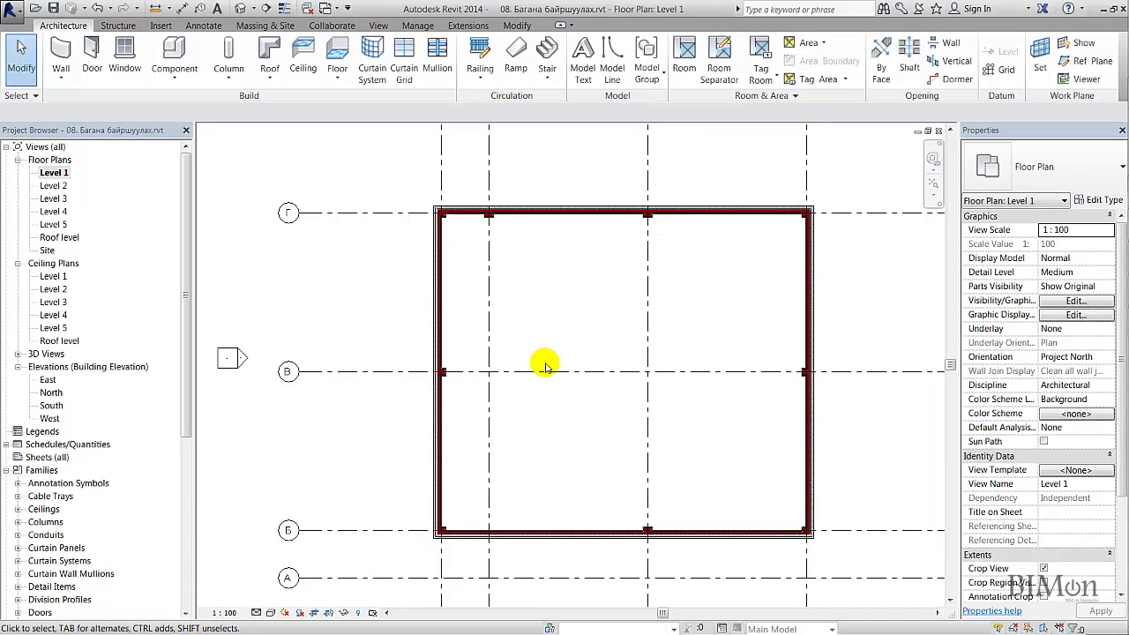
Move the column at grids 2 and Г along grid 2 into the room, to about 1300 mm from the wall.
scroll(468, 214, up, 5)
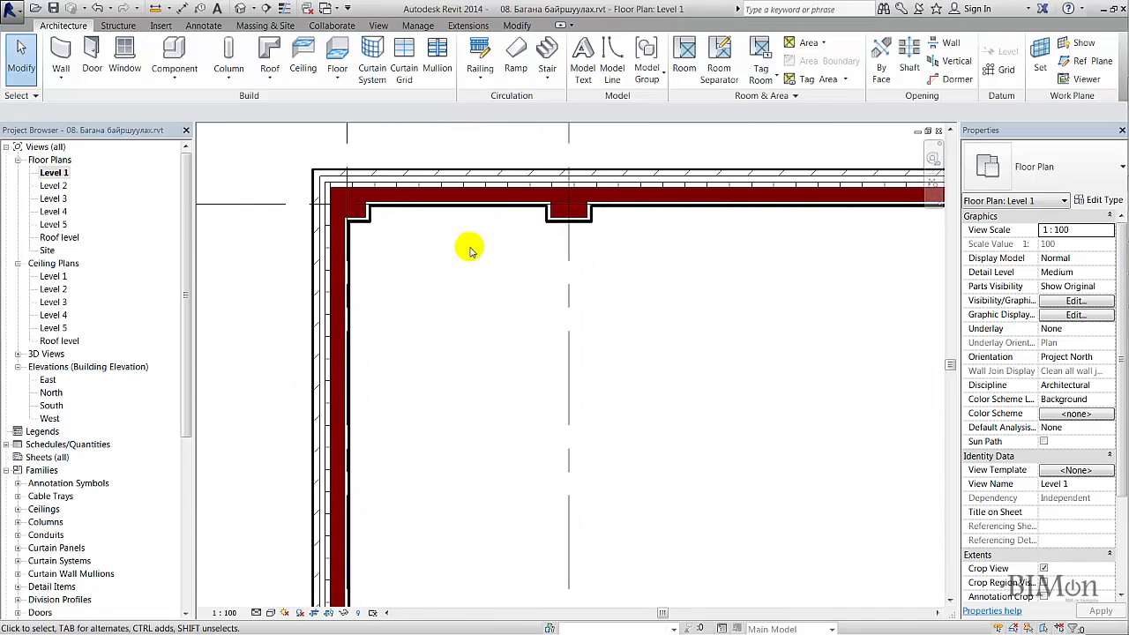
middle_drag(470, 251, 484, 298)
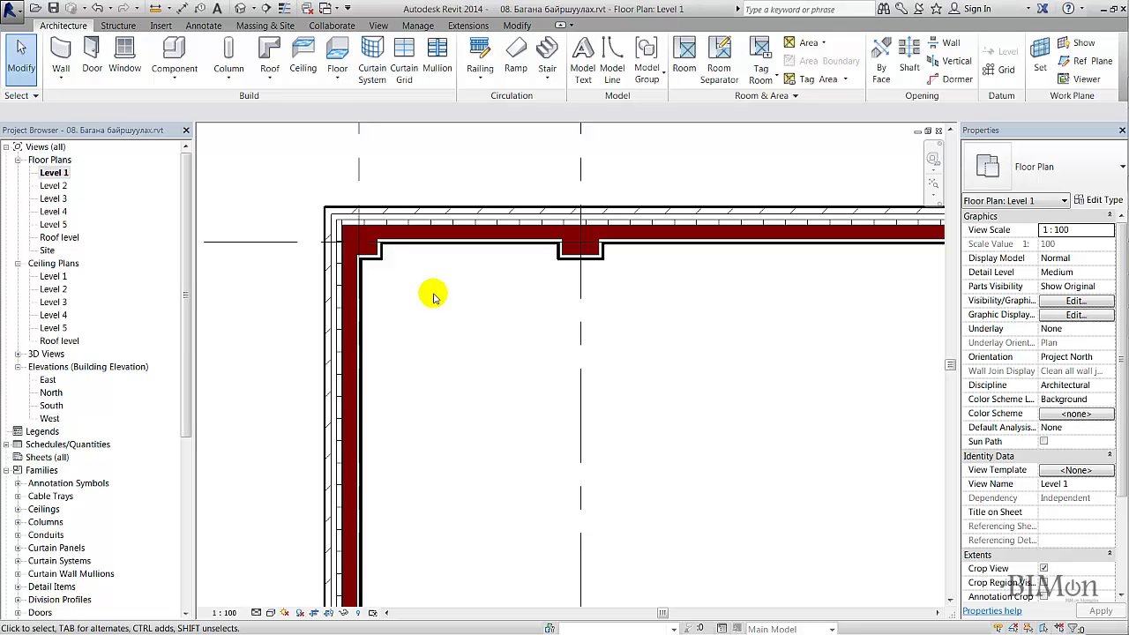
click(569, 255)
drag(569, 255, 572, 338)
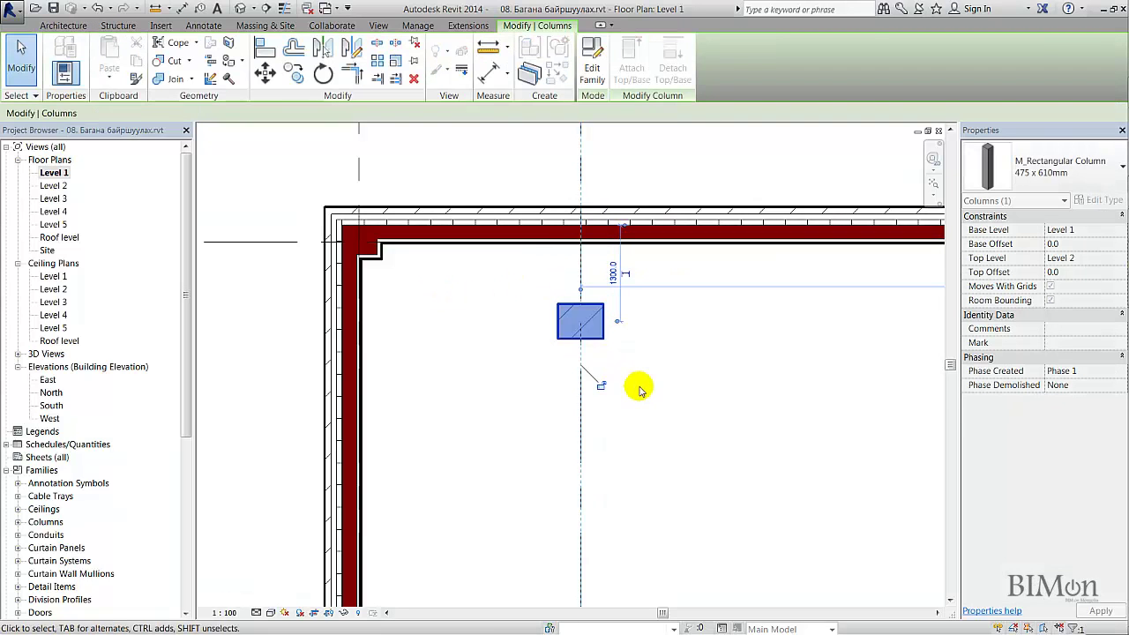
click(663, 396)
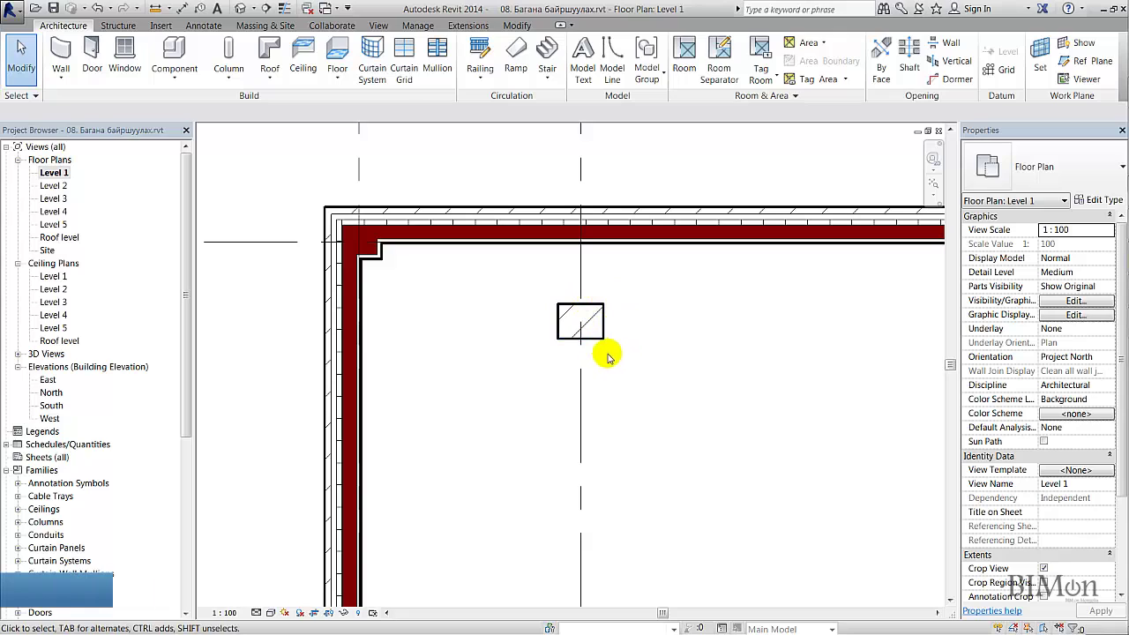
Undo the last move of the column at grids 2 and Г.
key(ctrl+z)
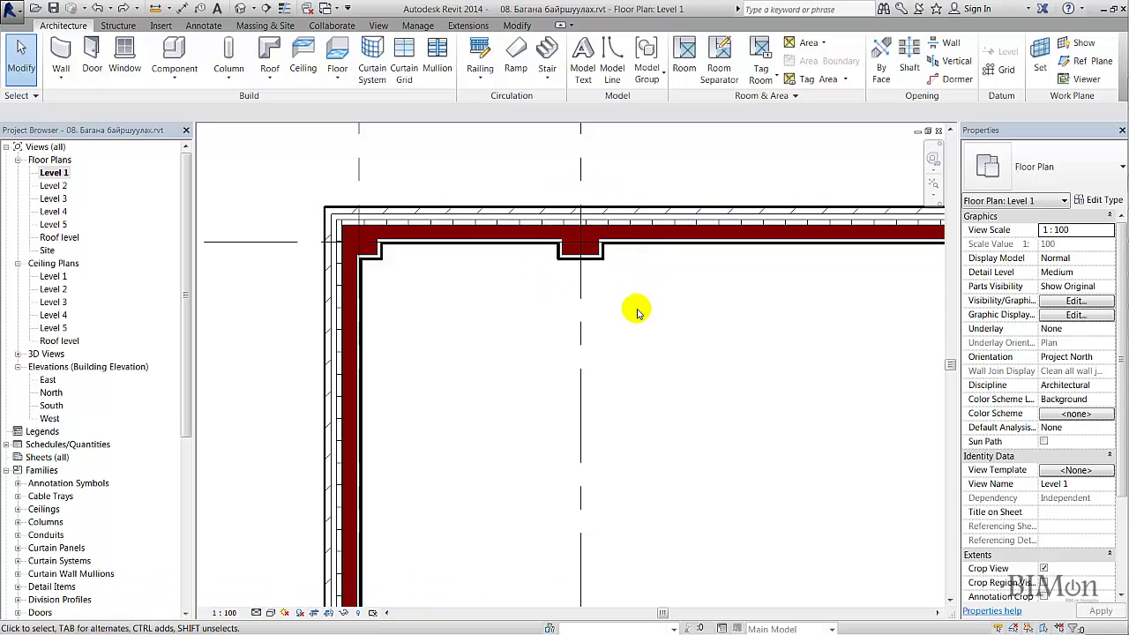
Unpin grid 2 and move it a short distance away from grid 1, then select its column to check the Moves With Grids setting.
click(577, 303)
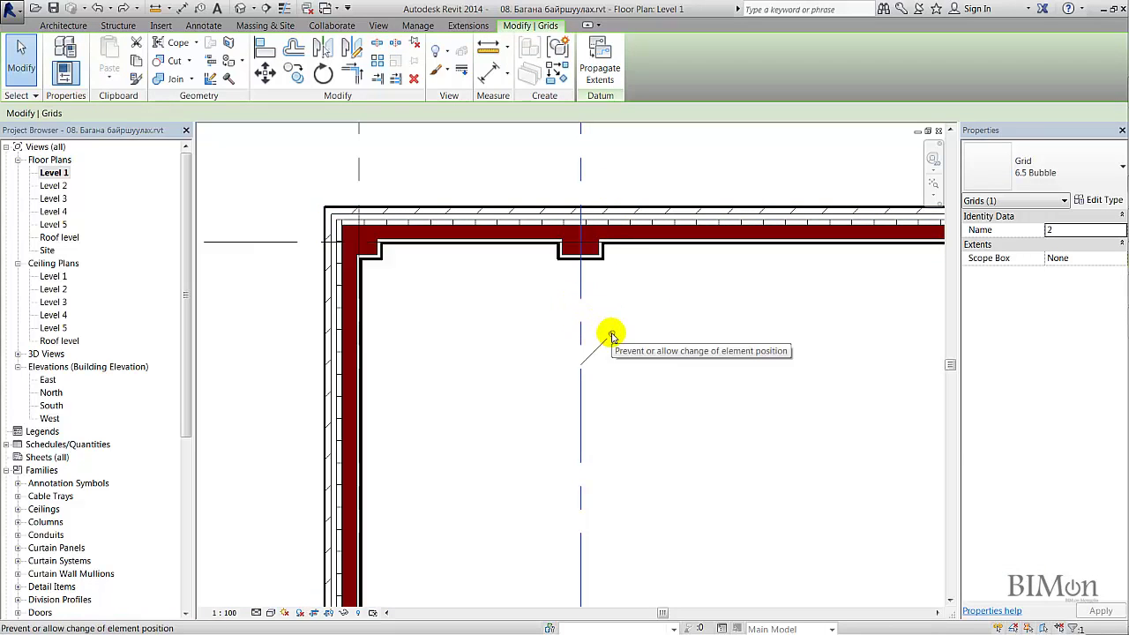
click(611, 333)
click(265, 72)
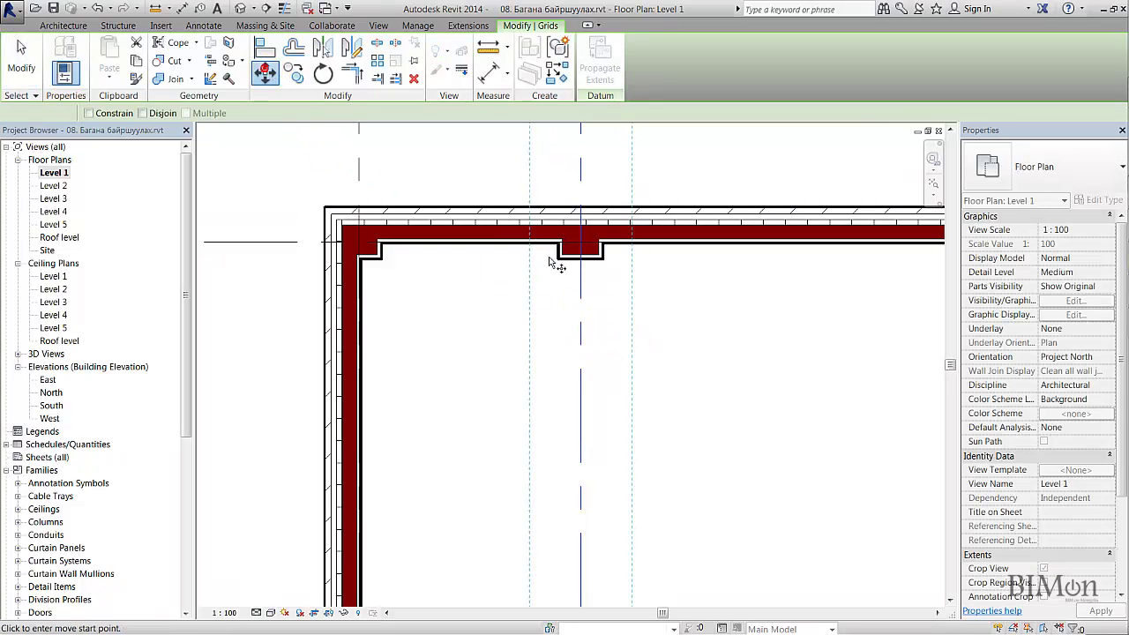
click(578, 285)
click(641, 286)
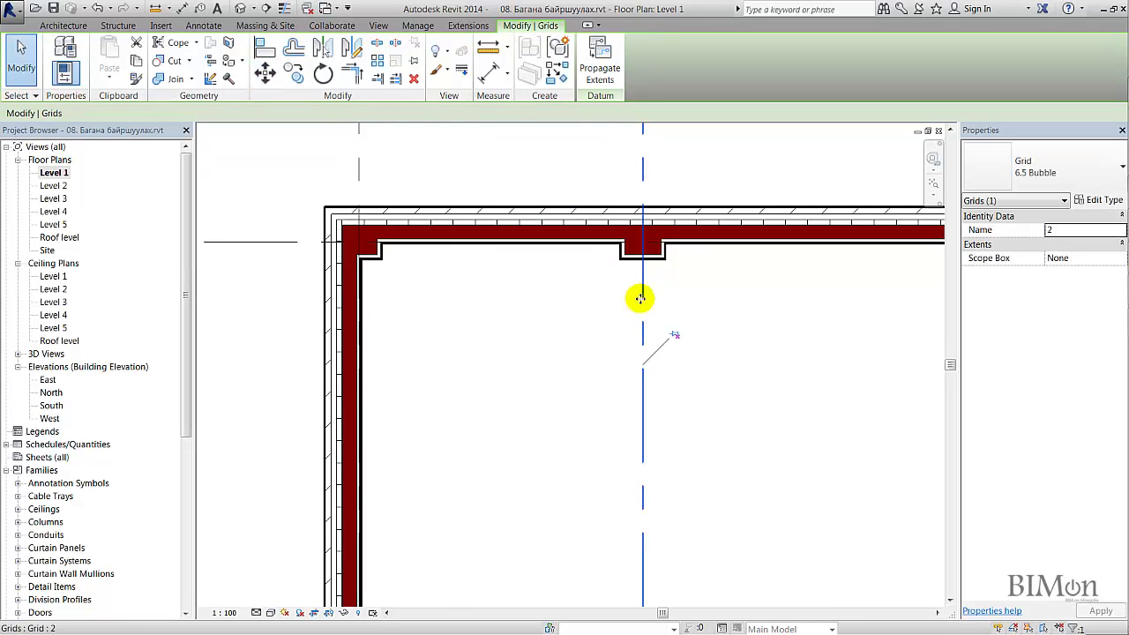
click(626, 258)
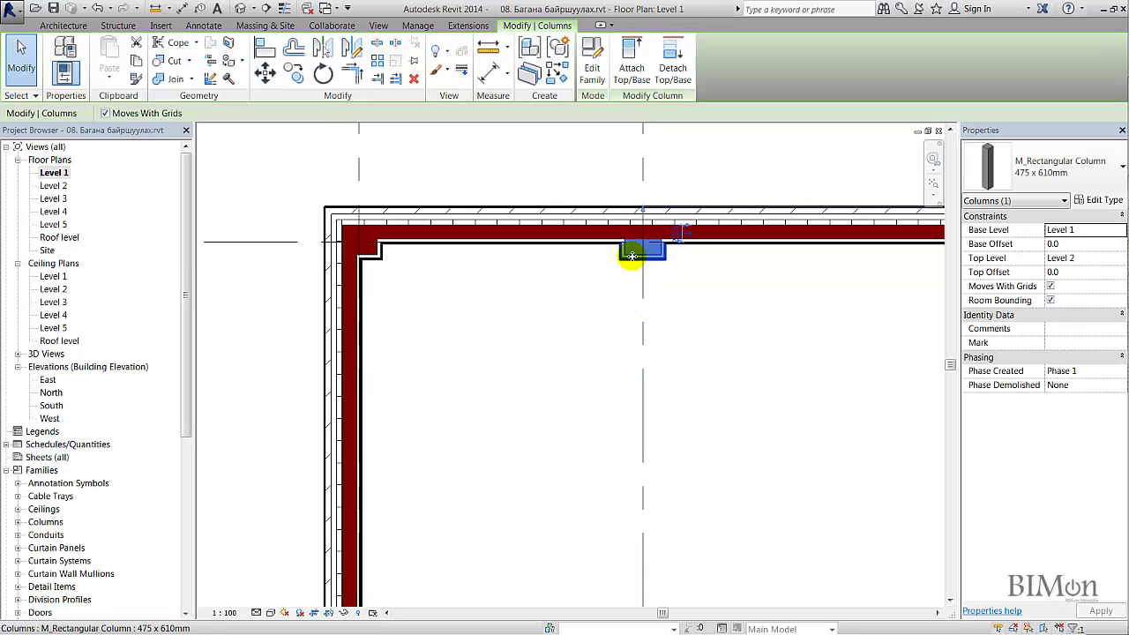
click(732, 296)
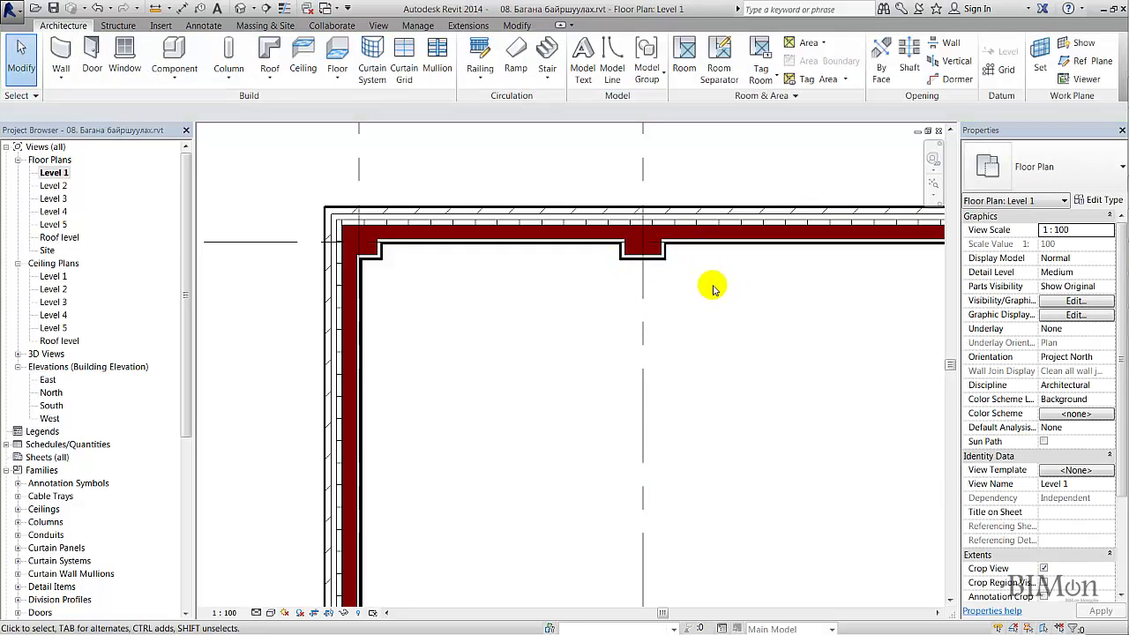
Undo both the move and the unpinning of grid 2, and check the grid's pin.
click(112, 8)
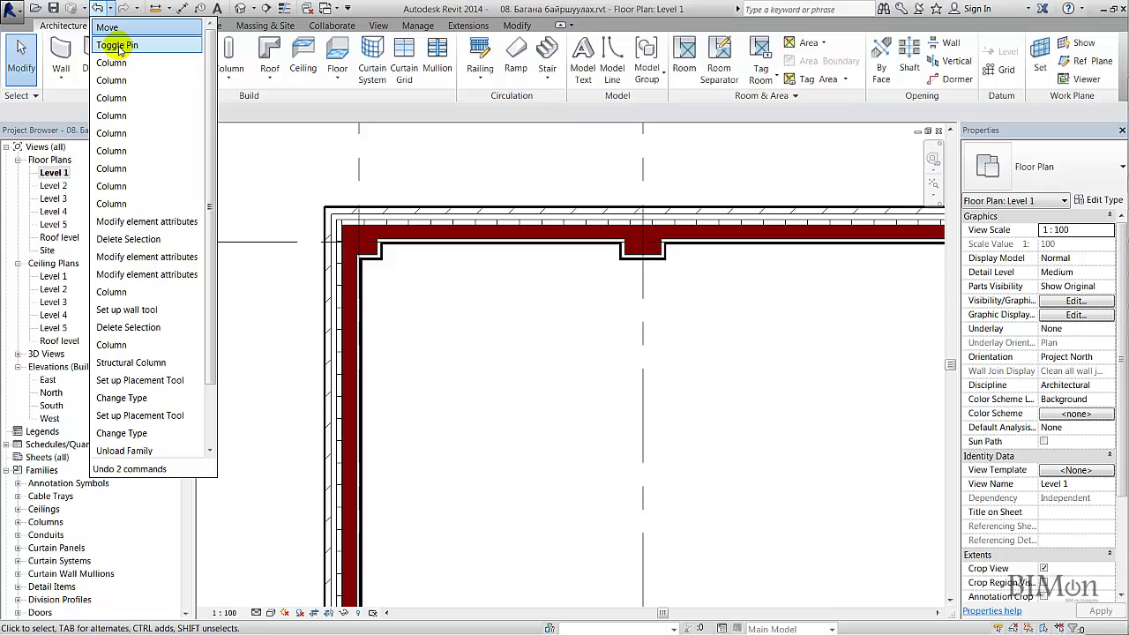
click(121, 46)
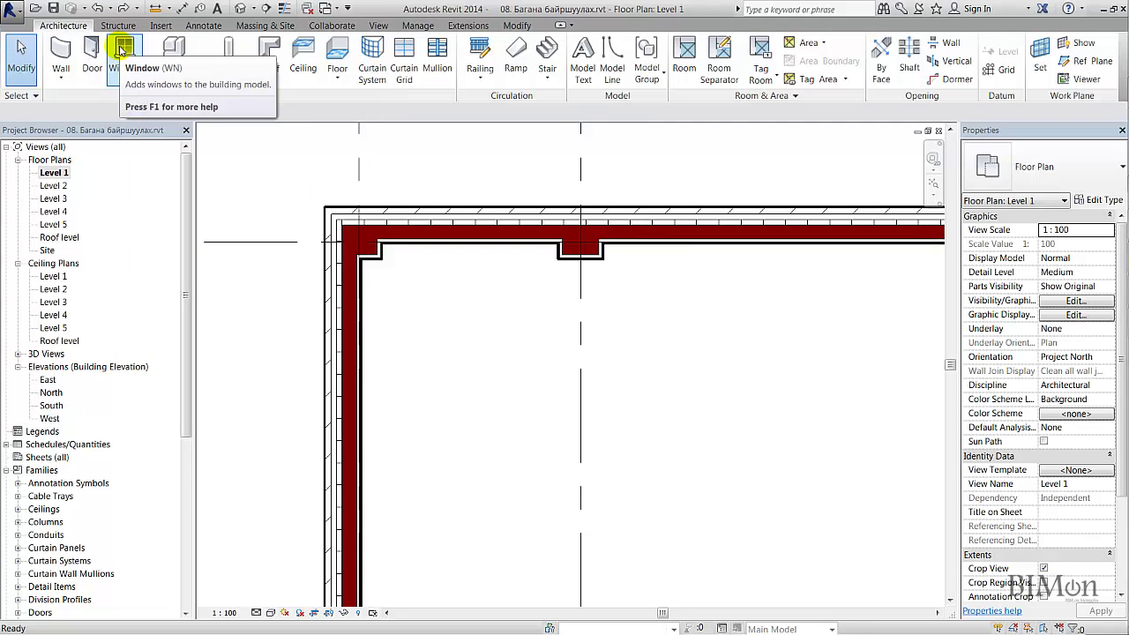
click(583, 331)
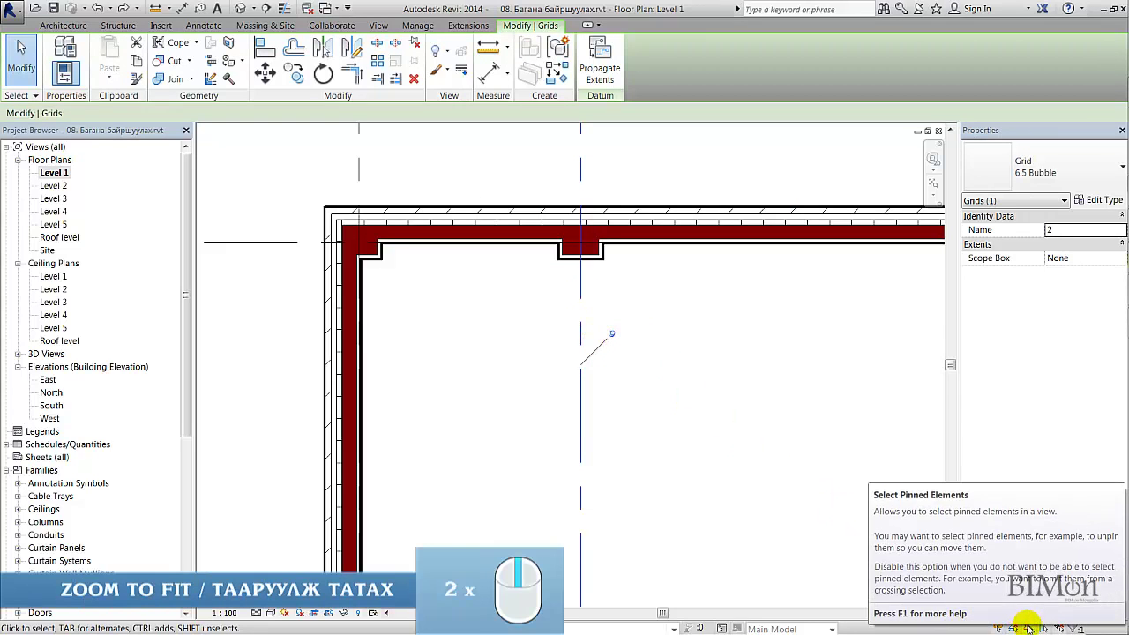
click(656, 353)
Start placing vertical structural columns of type UC-Universal Column-Column 305x305x97UC with Height set to Level 2.
middle_click(604, 256)
middle_click(605, 256)
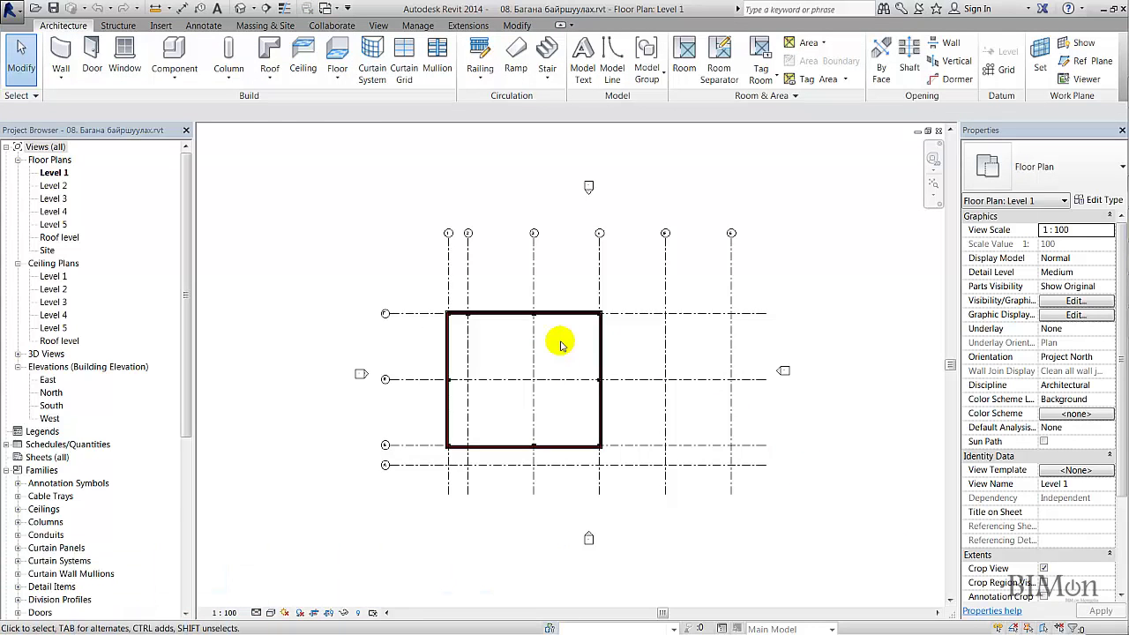
click(227, 76)
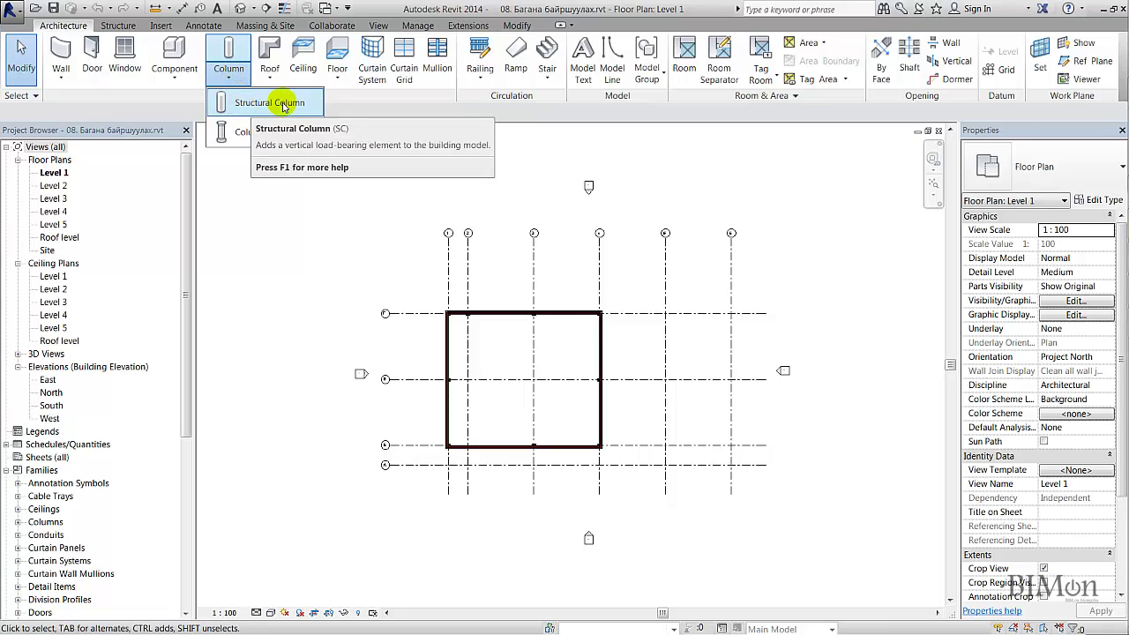
click(235, 47)
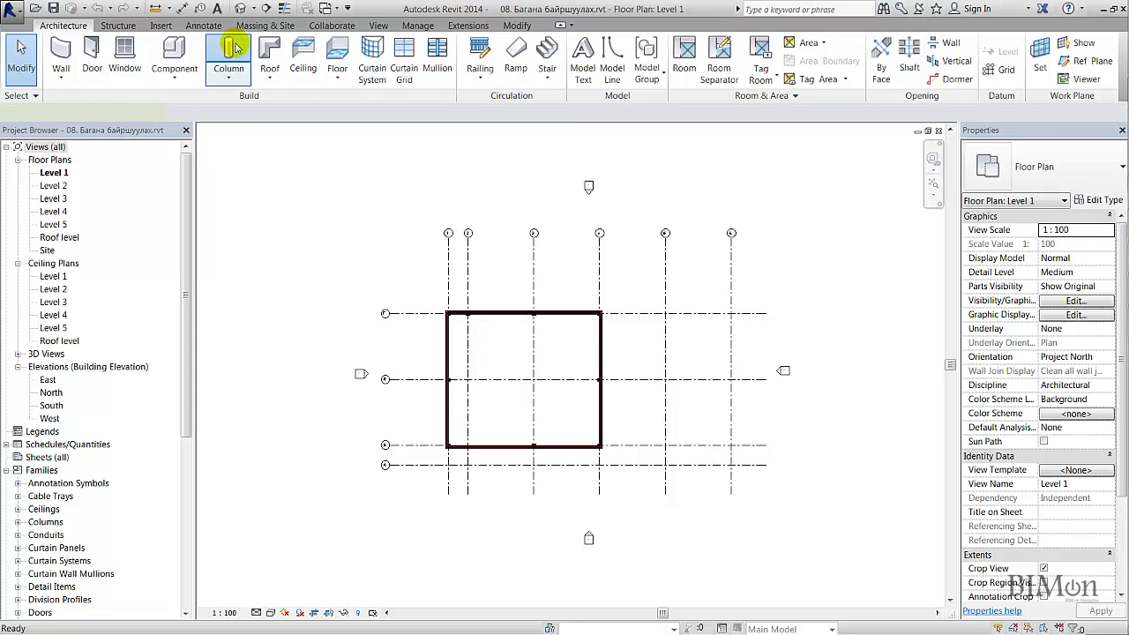
click(233, 48)
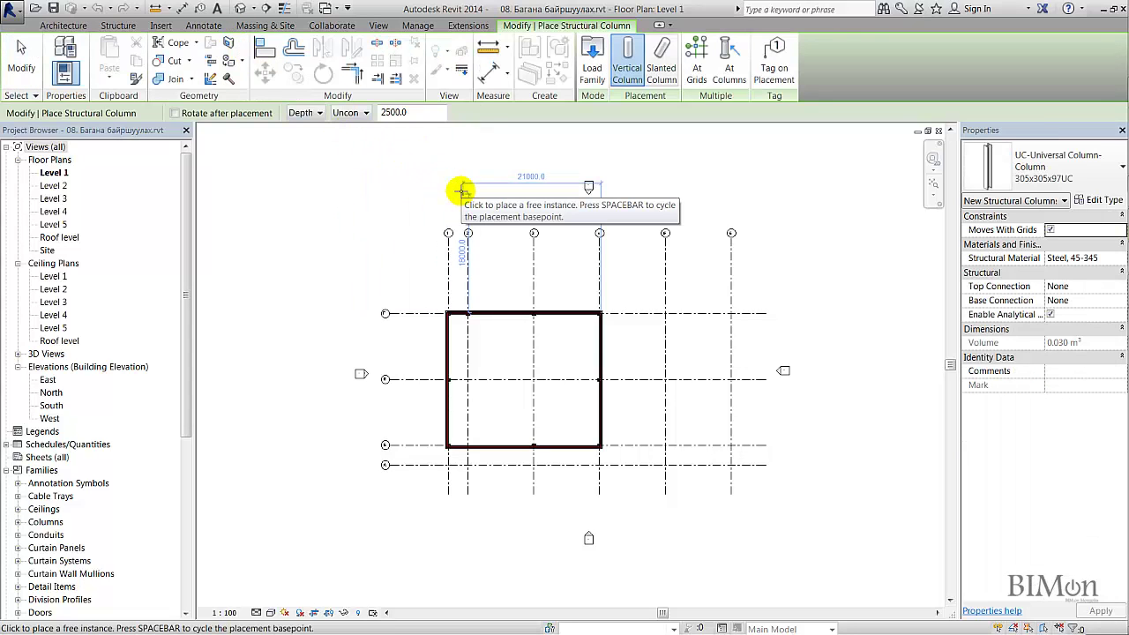
click(305, 113)
click(304, 139)
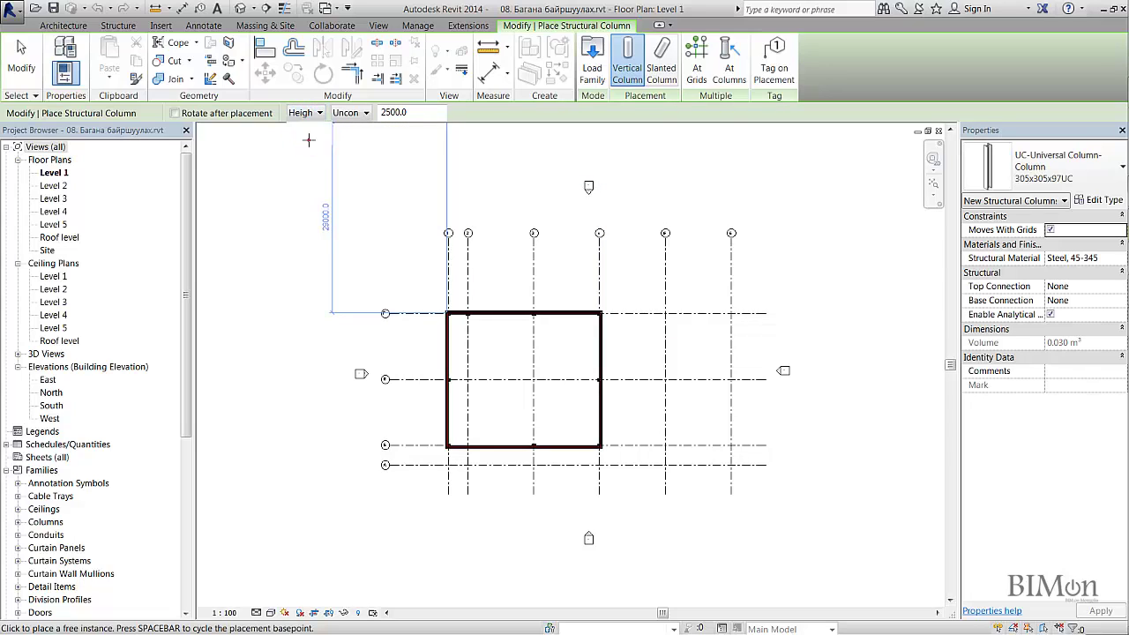
click(350, 113)
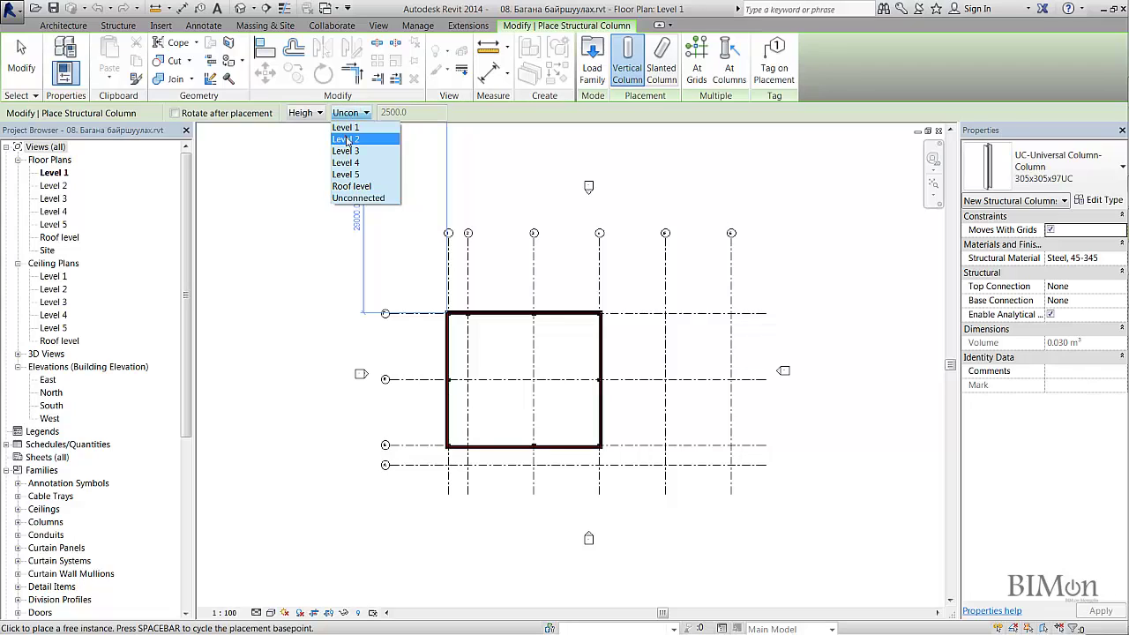
click(347, 140)
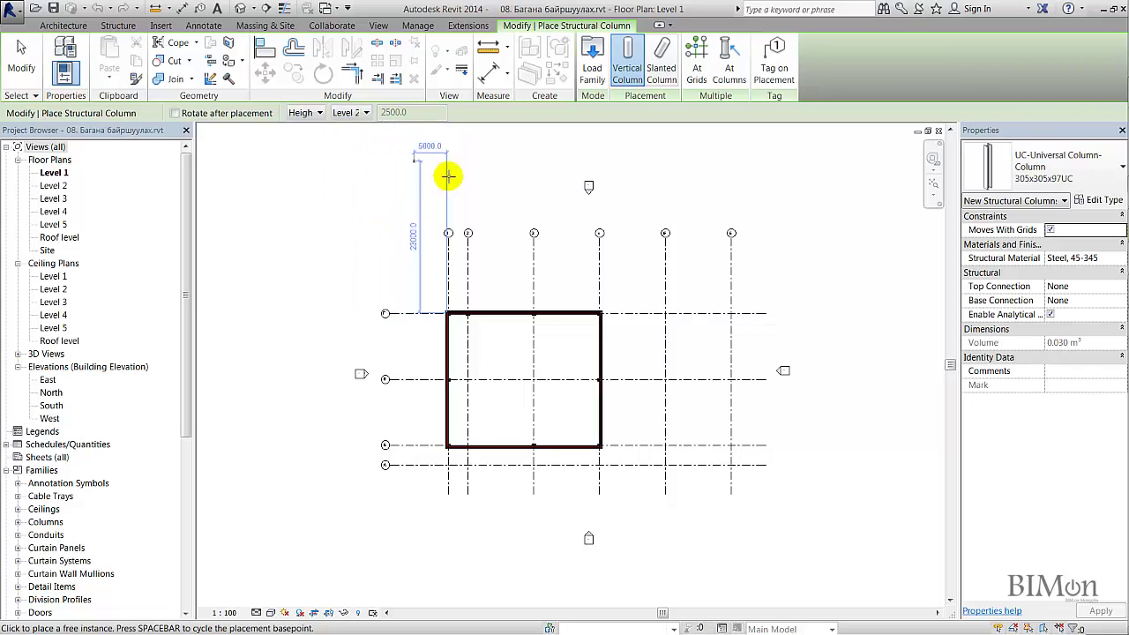
click(1038, 172)
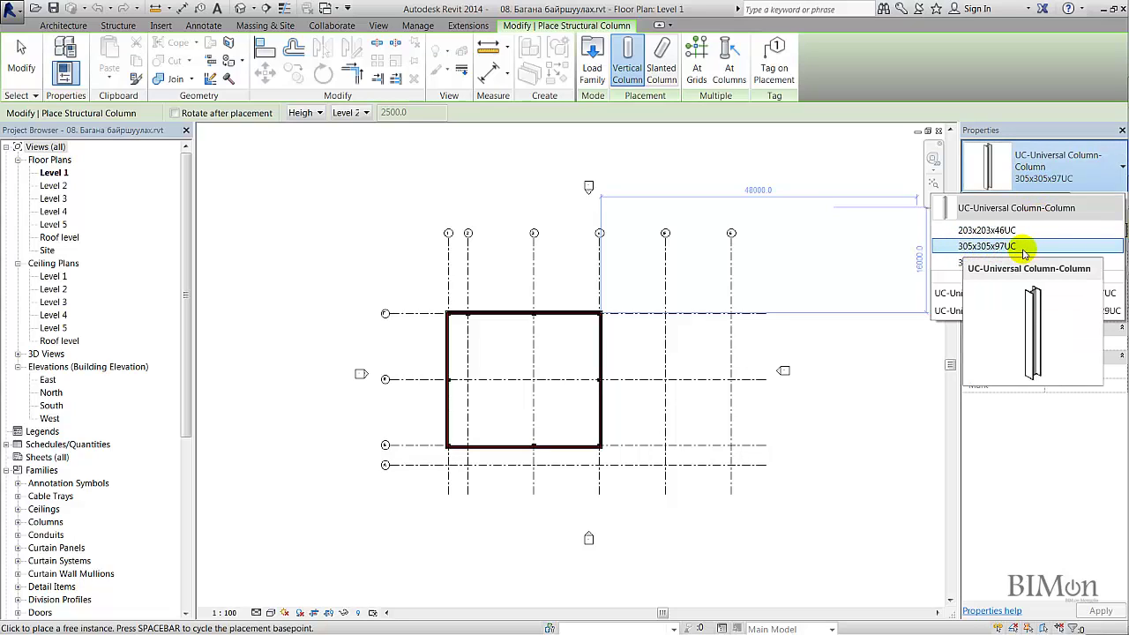
click(685, 253)
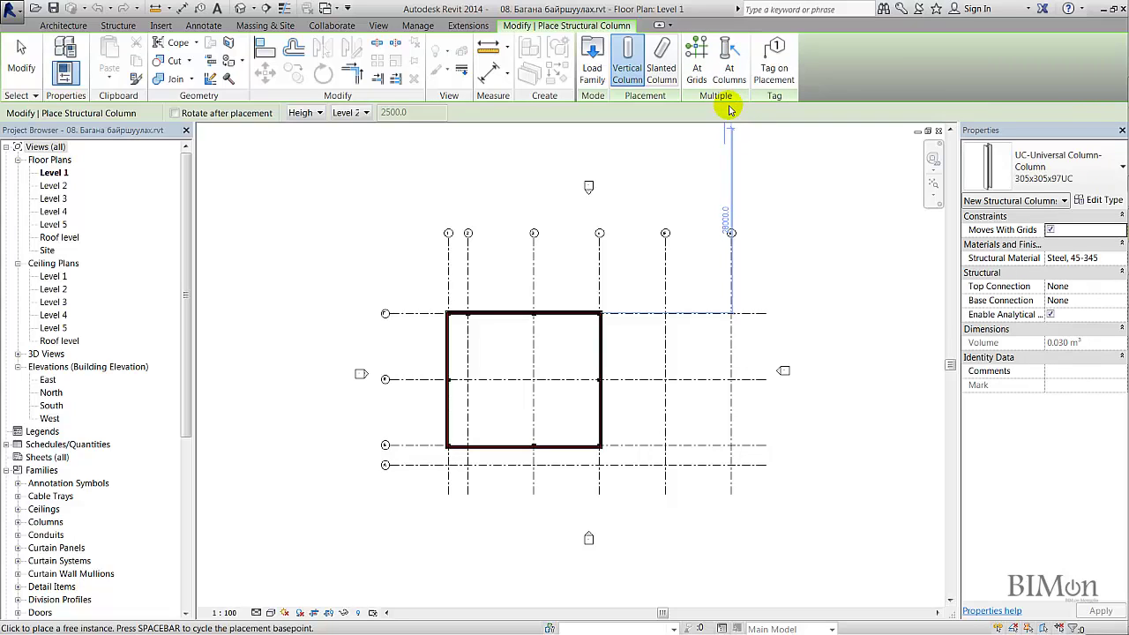
Place the 305x305x97UC structural columns inside all the building's architectural columns with the At Columns option.
click(729, 53)
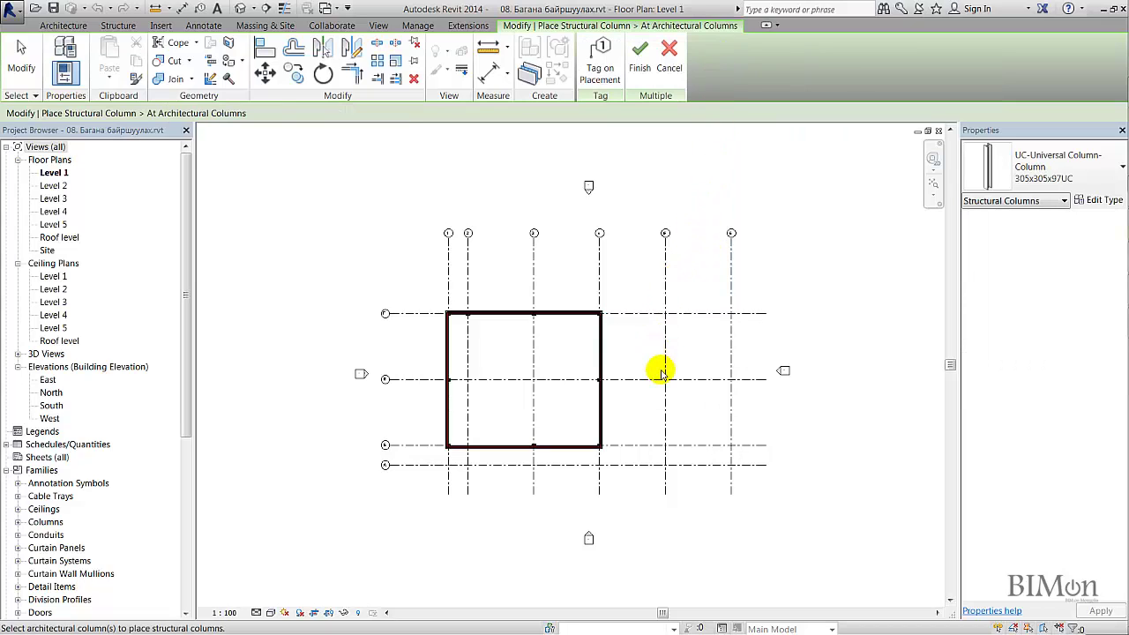
drag(697, 514, 394, 256)
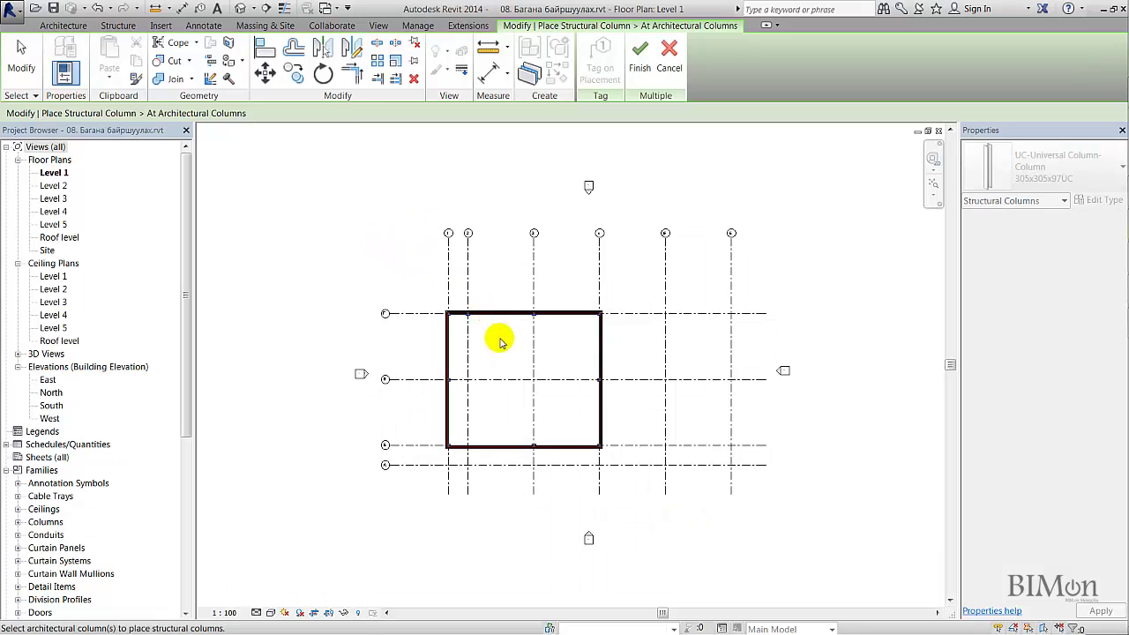
scroll(507, 340, up, 8)
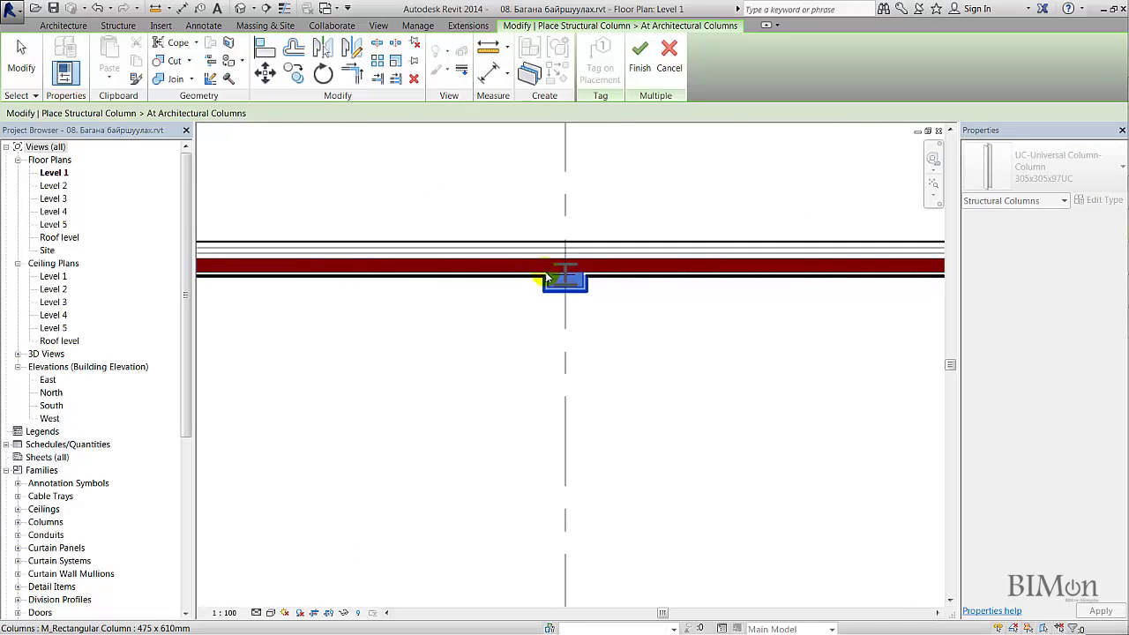
scroll(546, 279, up, 1)
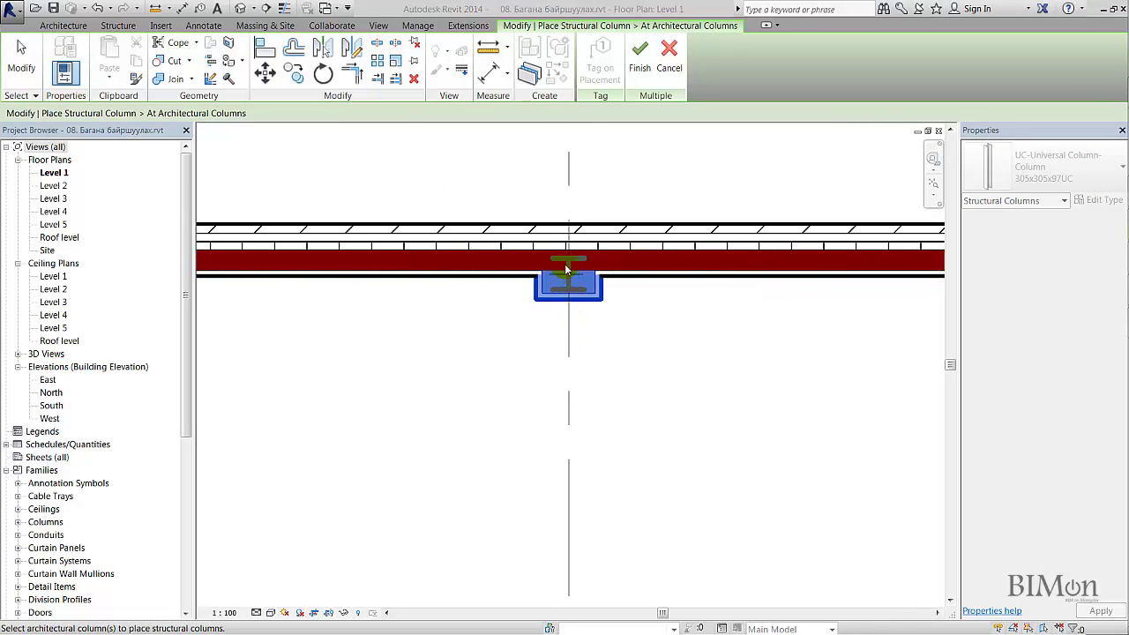
scroll(652, 306, down, 2)
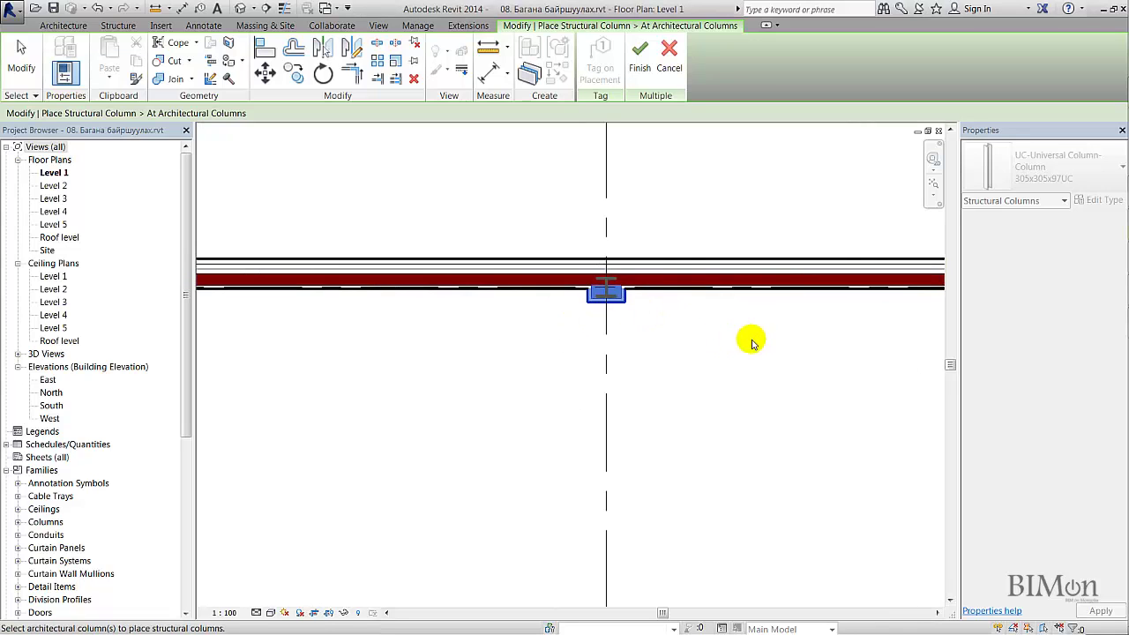
middle_drag(788, 342, 375, 293)
scroll(689, 256, down, 2)
middle_drag(595, 371, 683, 197)
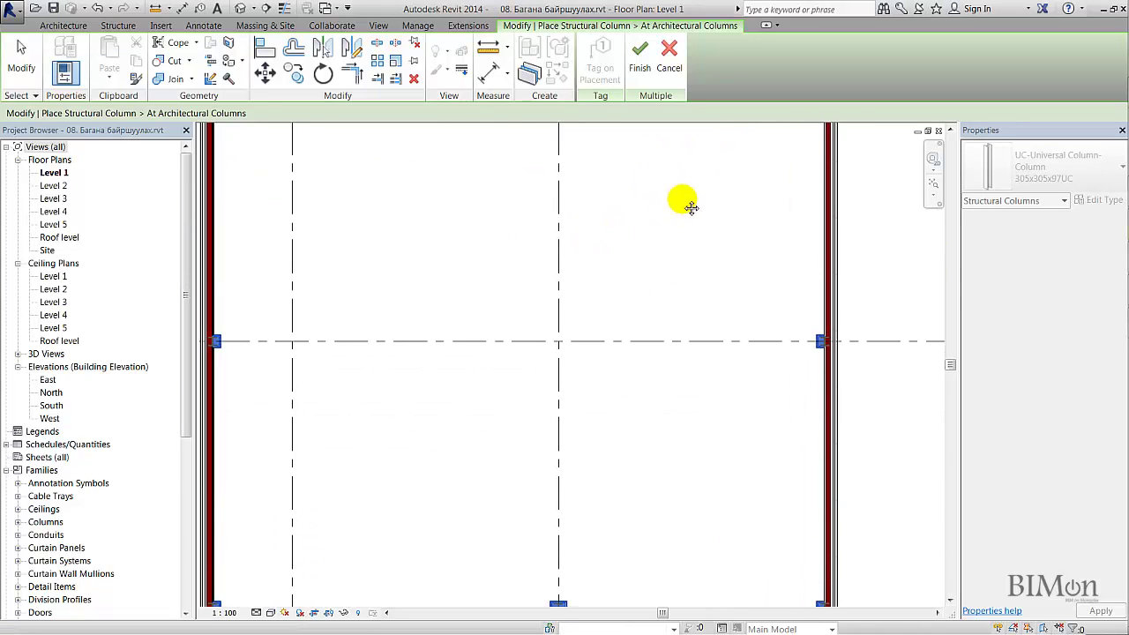
scroll(683, 196, down, 2)
scroll(616, 432, up, 2)
middle_drag(300, 360, 423, 477)
scroll(379, 223, down, 3)
middle_drag(544, 257, 545, 405)
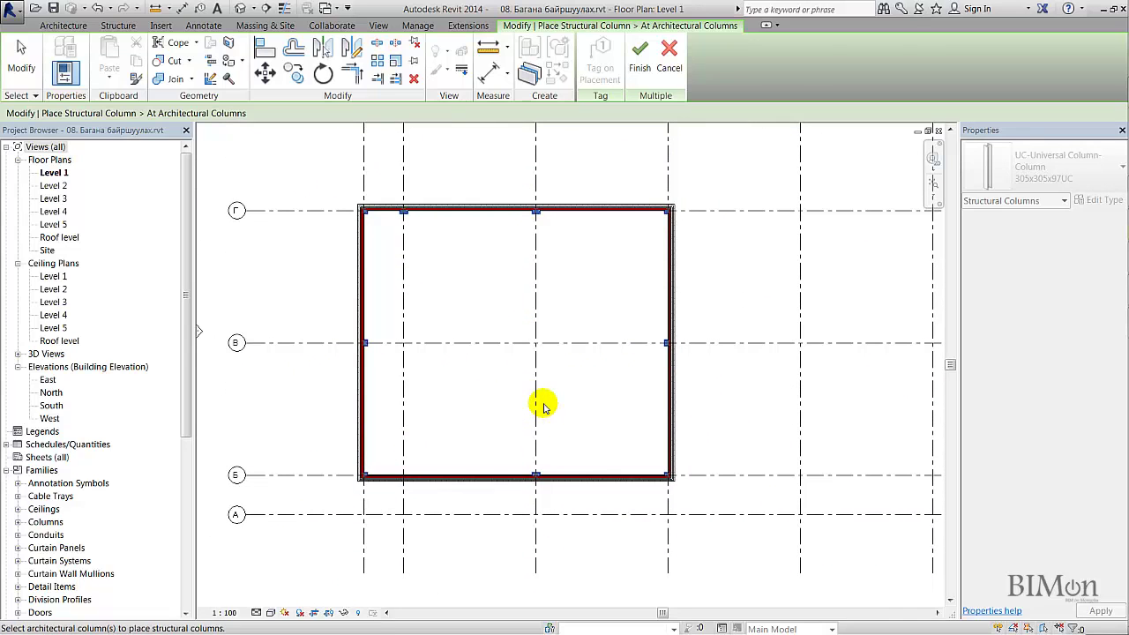
click(640, 56)
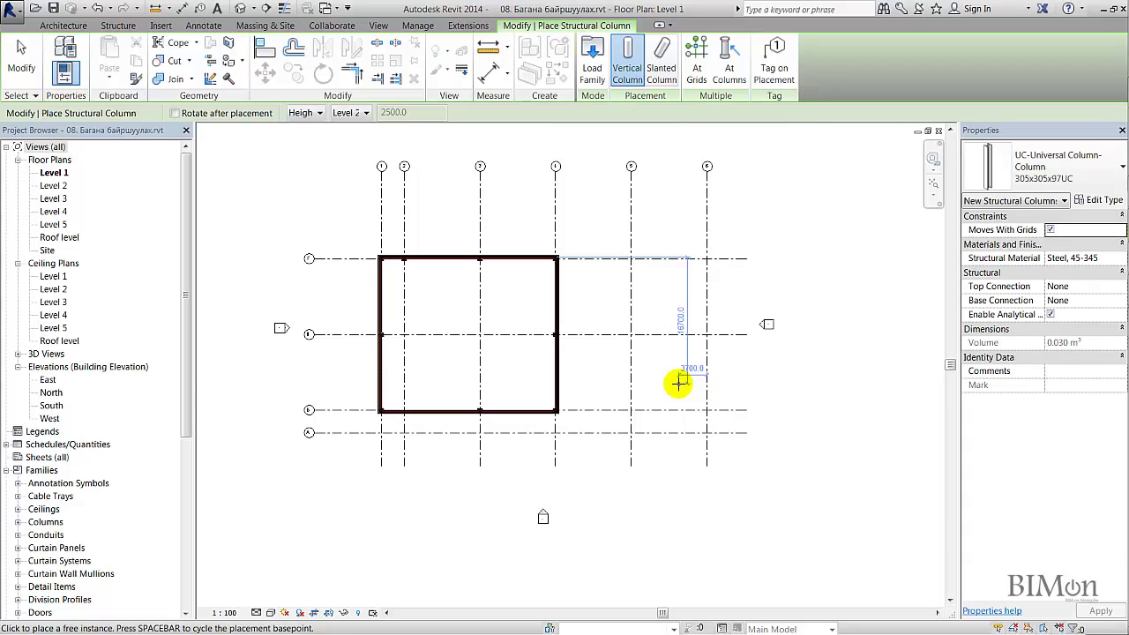
Load the M_Concrete-Square-Column.rfa family from the Concrete folder of the US Metric Structural Columns library.
click(591, 55)
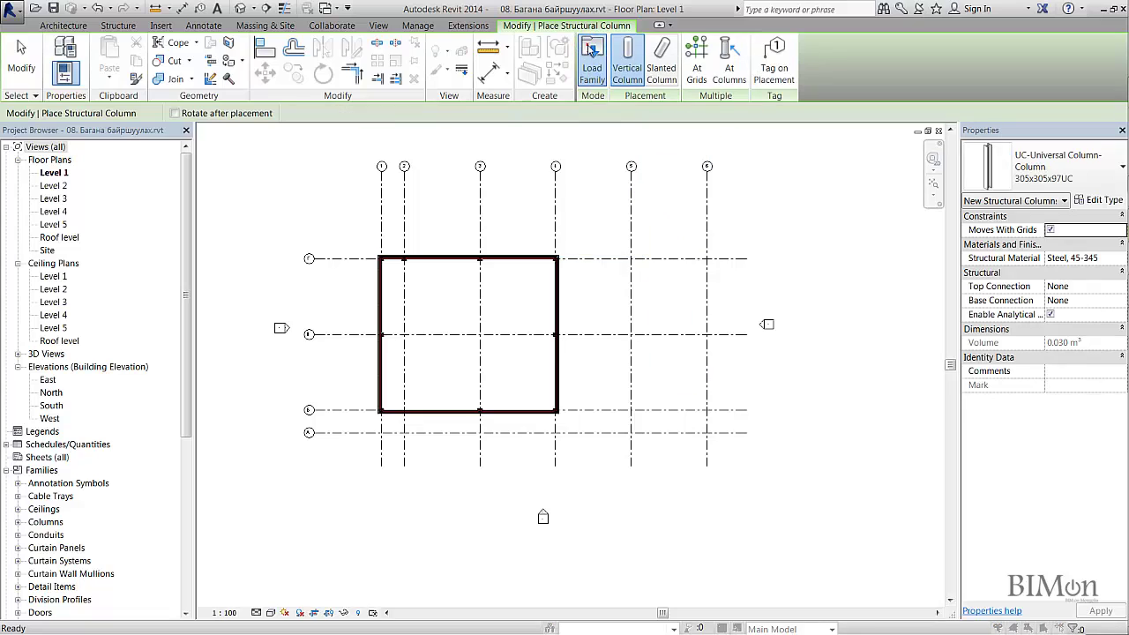
drag(680, 225, 683, 378)
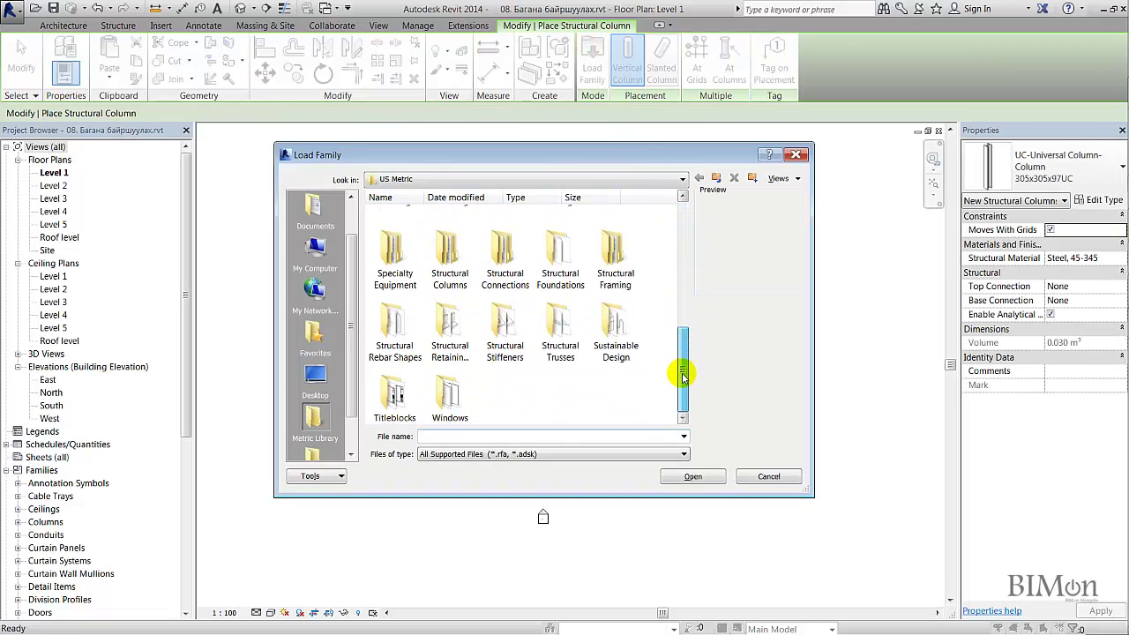
double_click(448, 255)
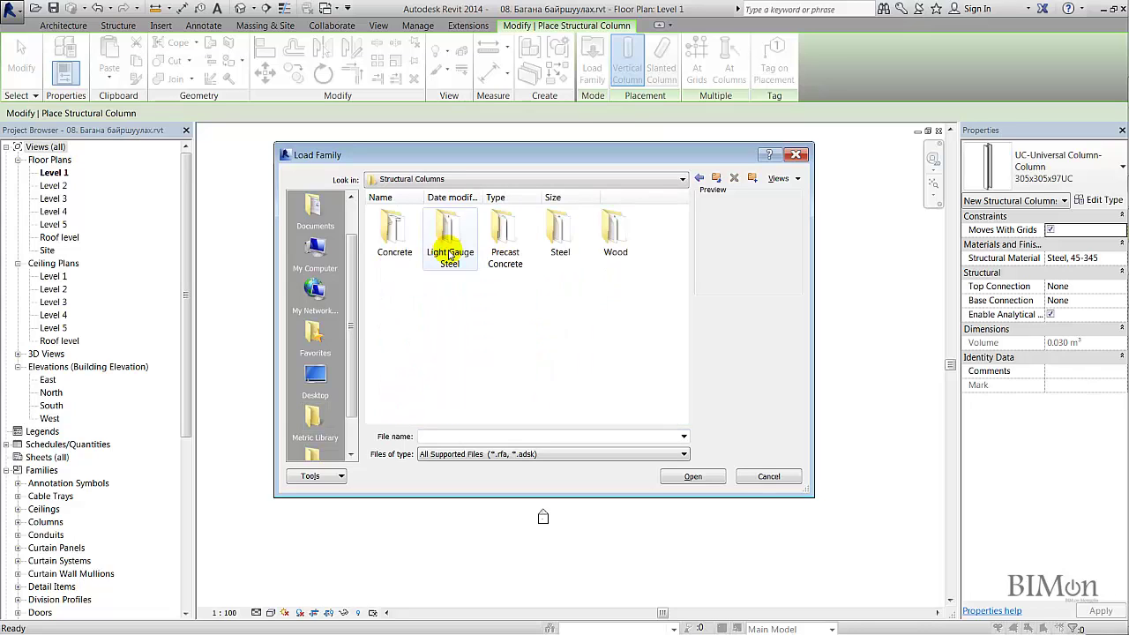
double_click(395, 227)
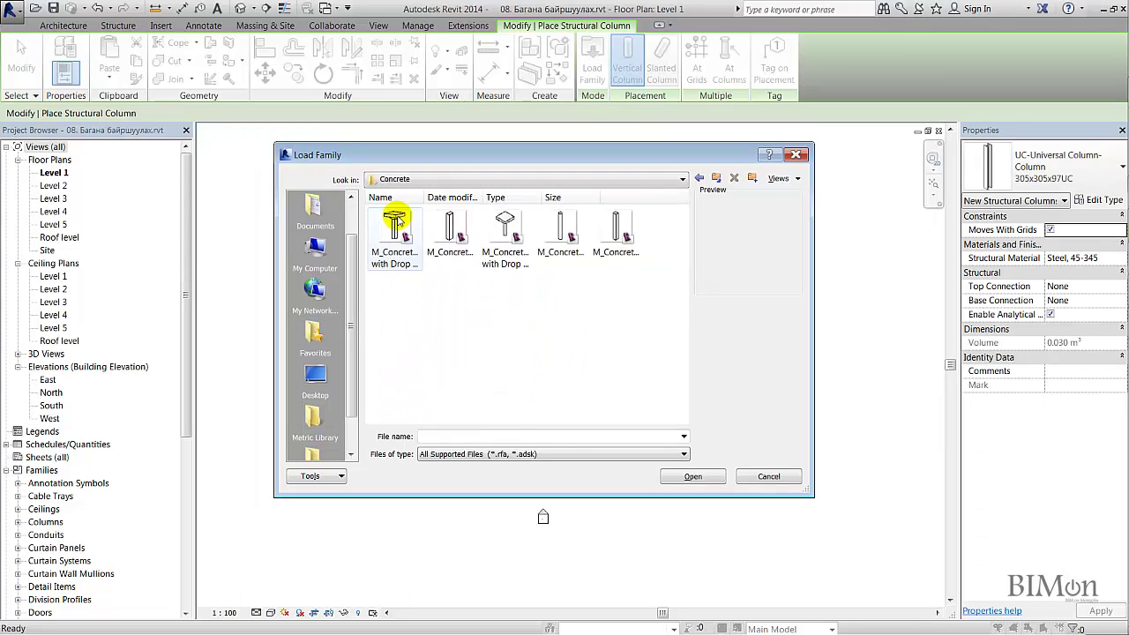
click(617, 232)
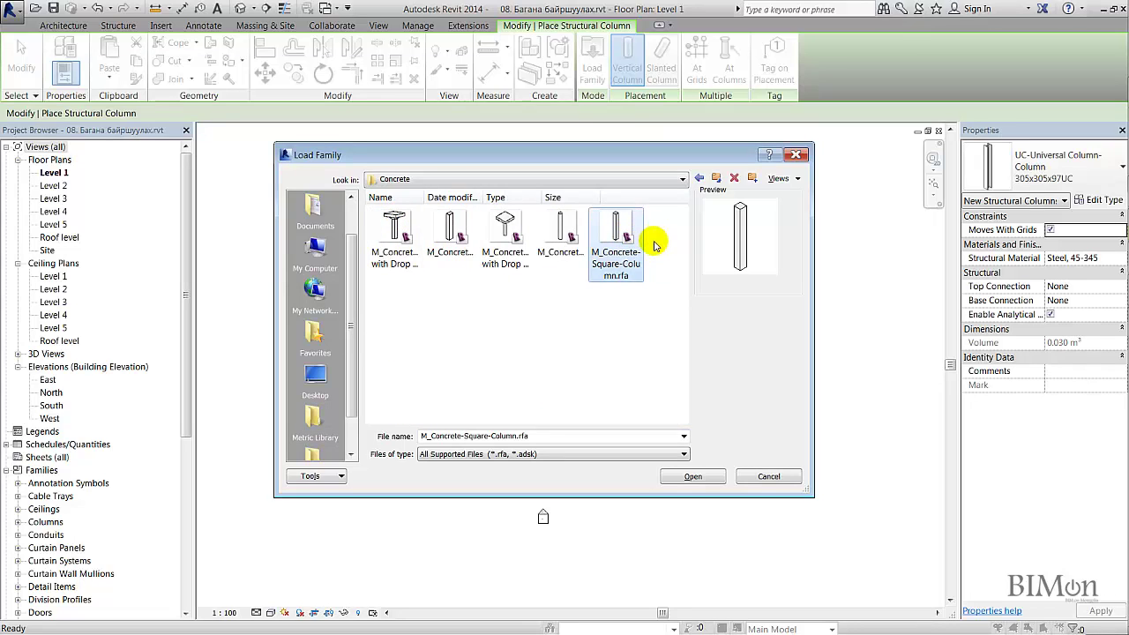
click(693, 476)
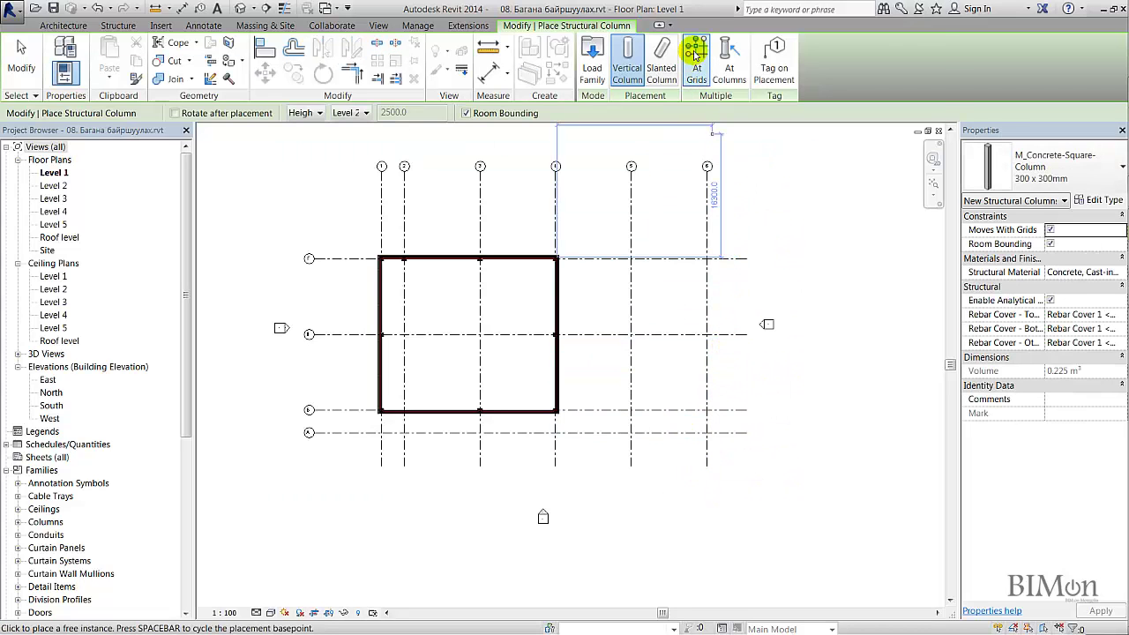
Place 300 x 300mm M_Concrete-Square-Column columns with At Grids where grids 5 and 6 cross the three upper horizontal grids.
click(696, 60)
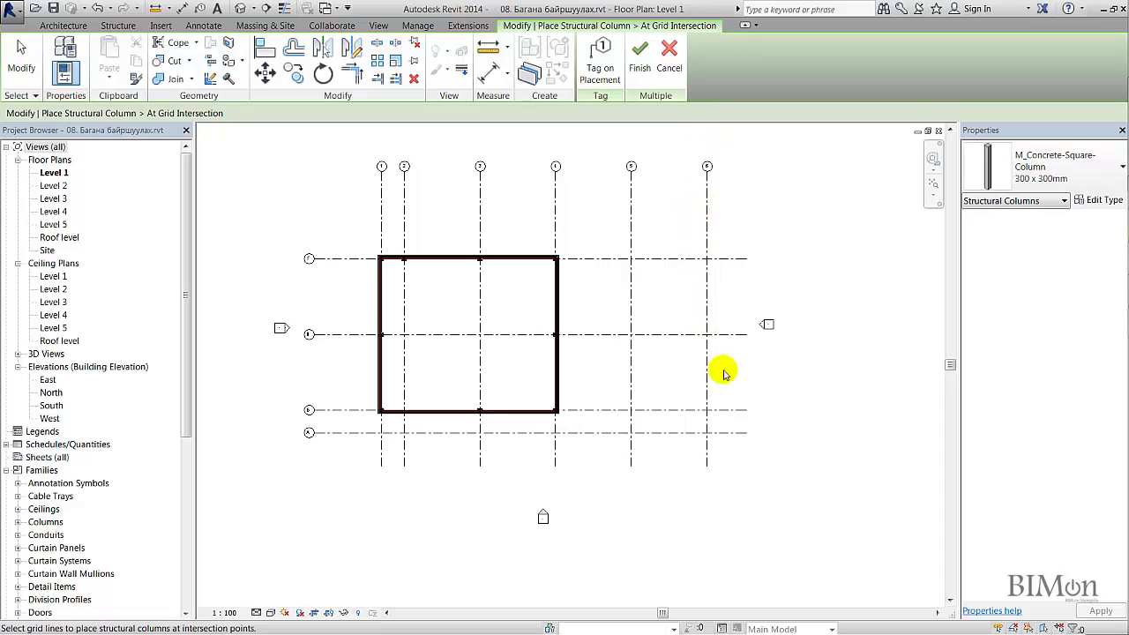
drag(729, 421, 606, 229)
scroll(655, 386, up, 3)
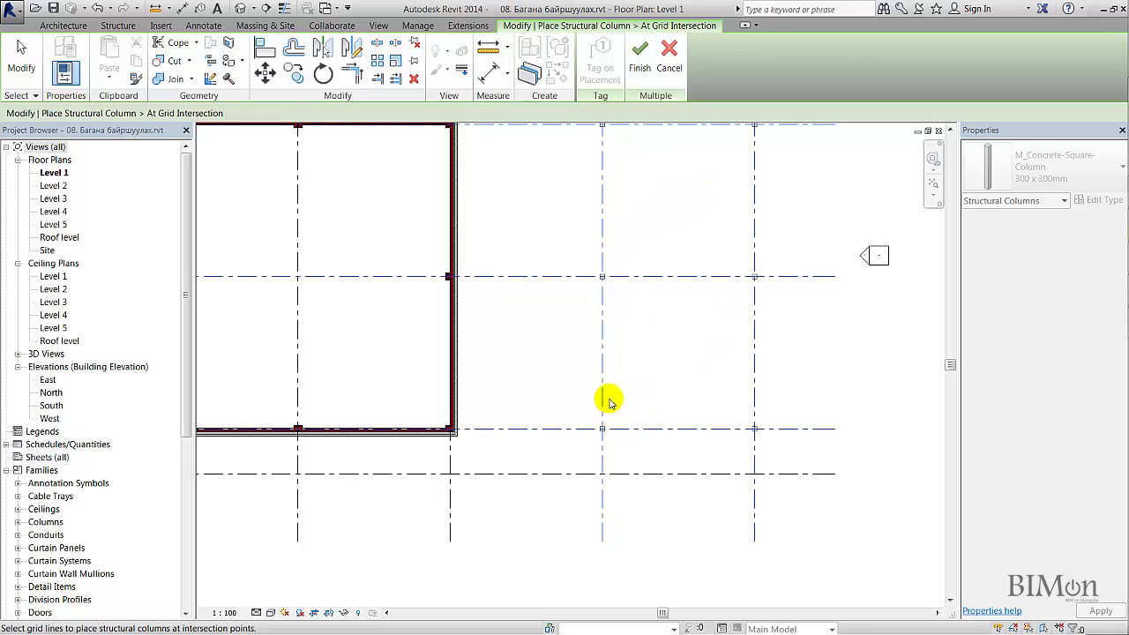
scroll(608, 398, up, 5)
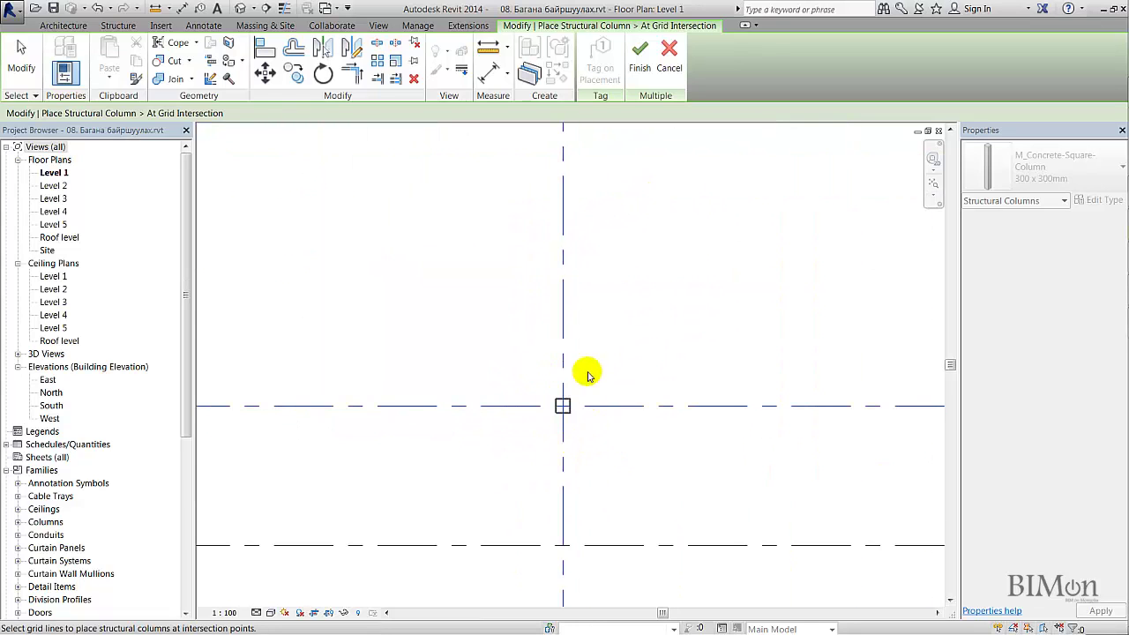
scroll(600, 395, down, 4)
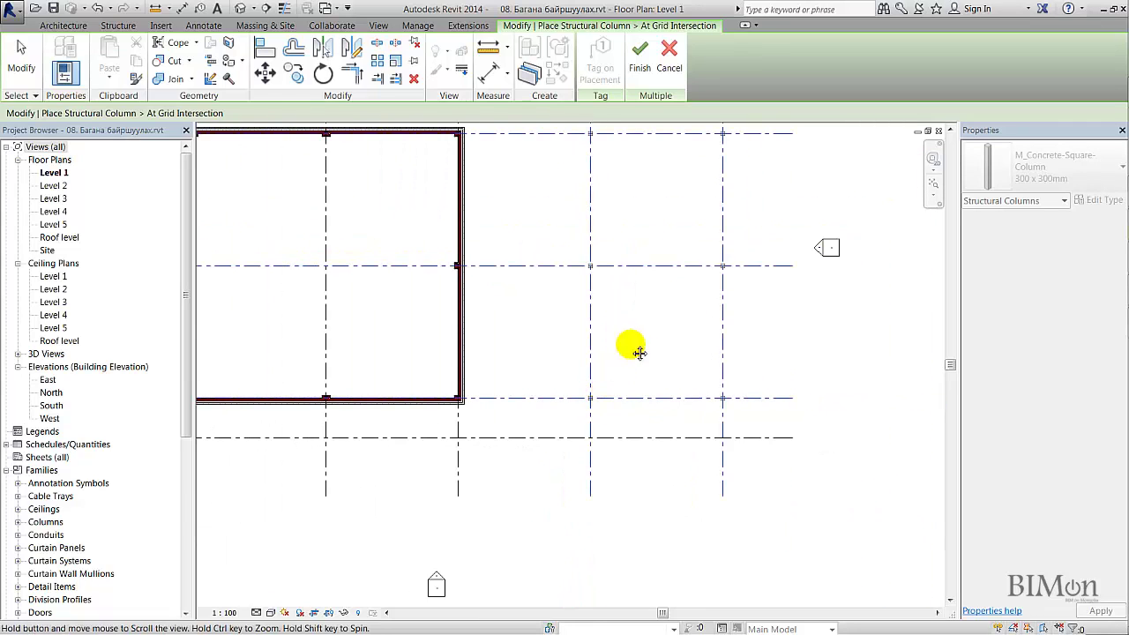
middle_drag(624, 335, 656, 393)
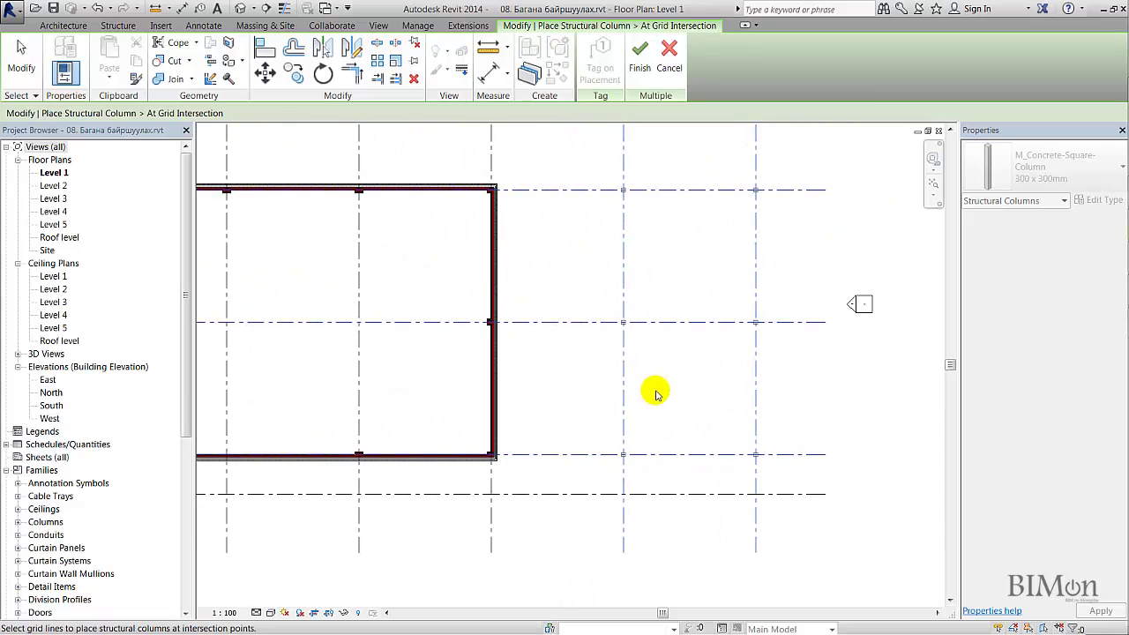
click(641, 55)
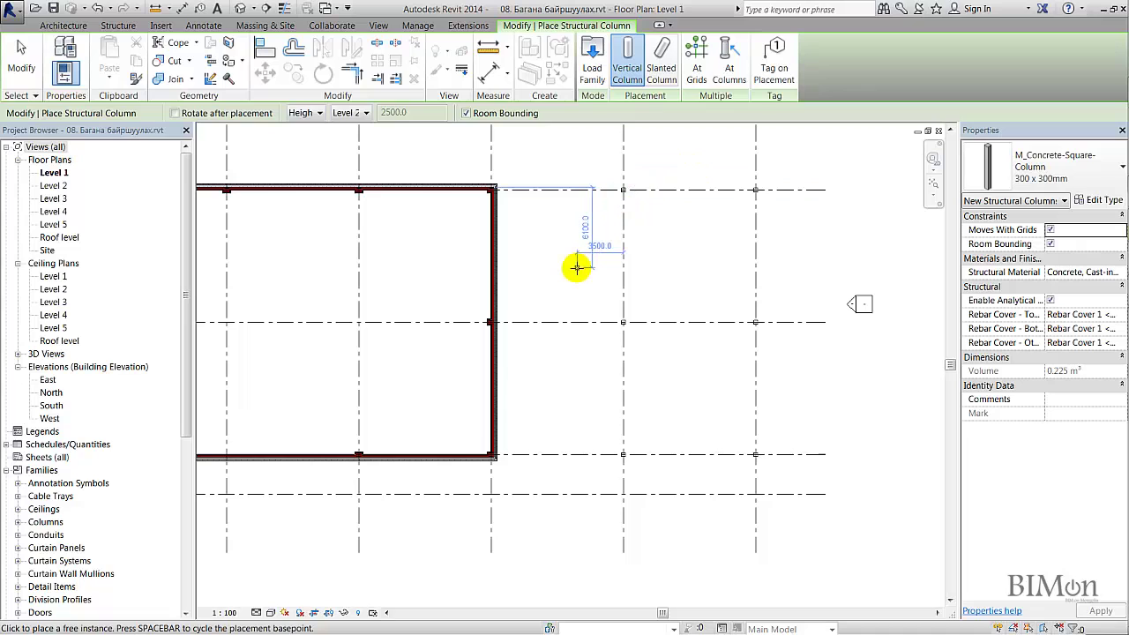
key(Escape)
key(Escape)
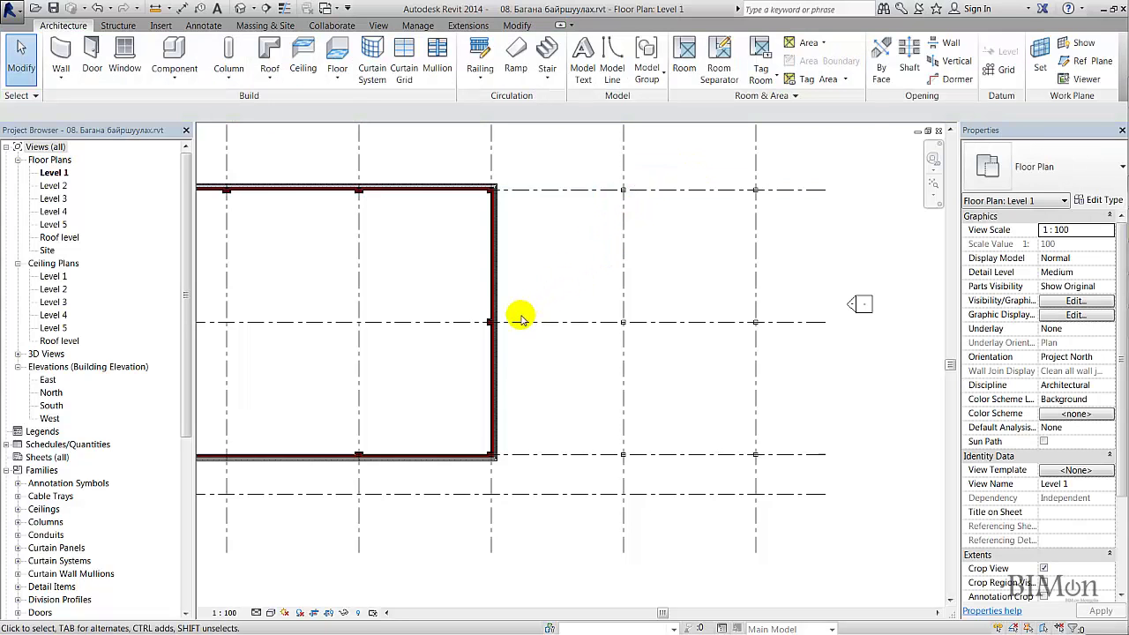
Examine the steel structural column and its surrounding architectural column at grid location B-4, including their orientation and properties.
middle_drag(520, 318, 592, 295)
scroll(582, 295, up, 10)
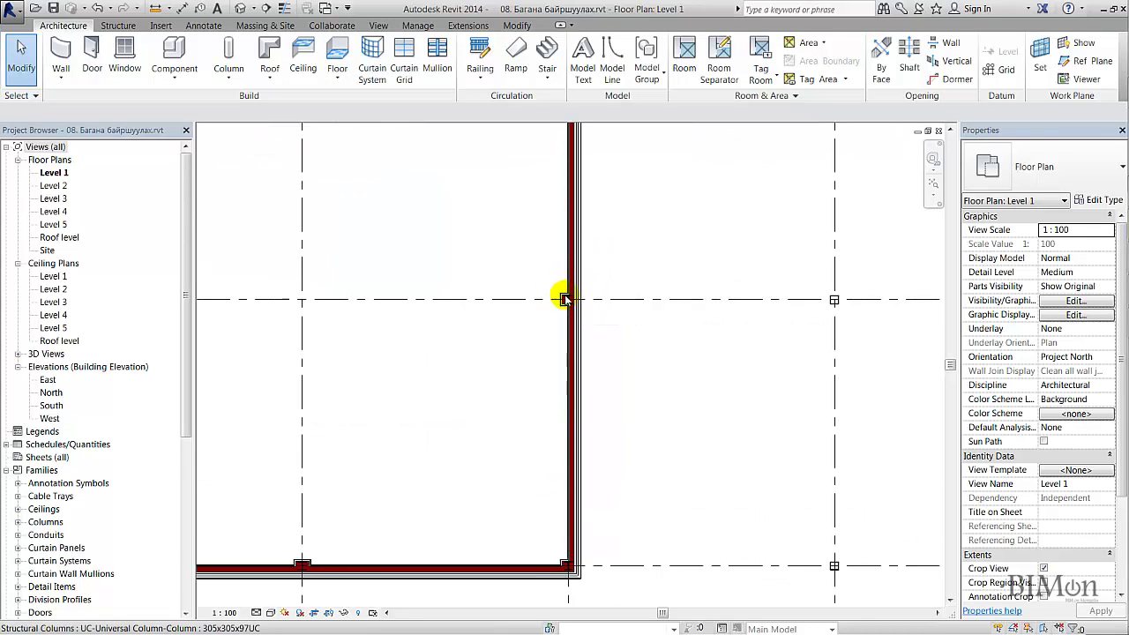
click(571, 304)
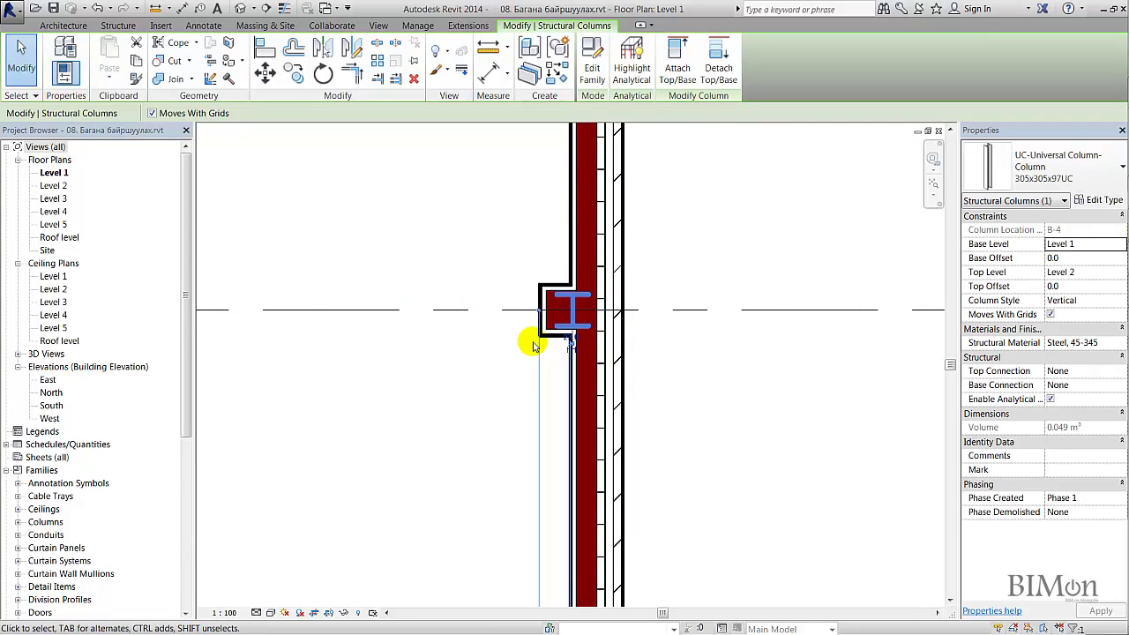
key(Escape)
scroll(586, 300, down, 5)
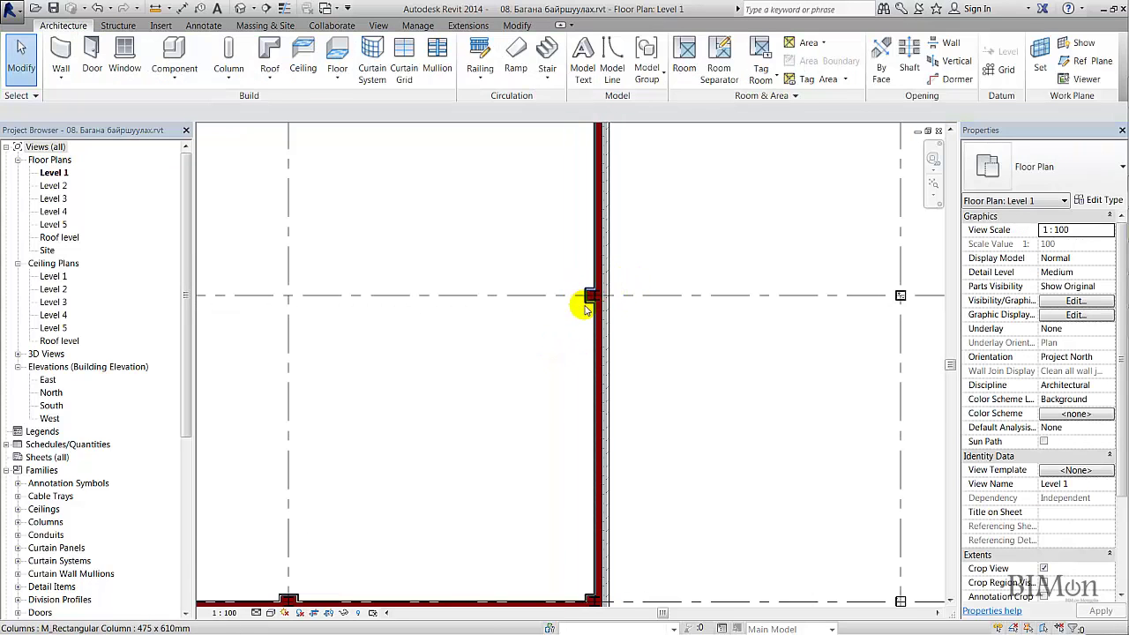
click(587, 307)
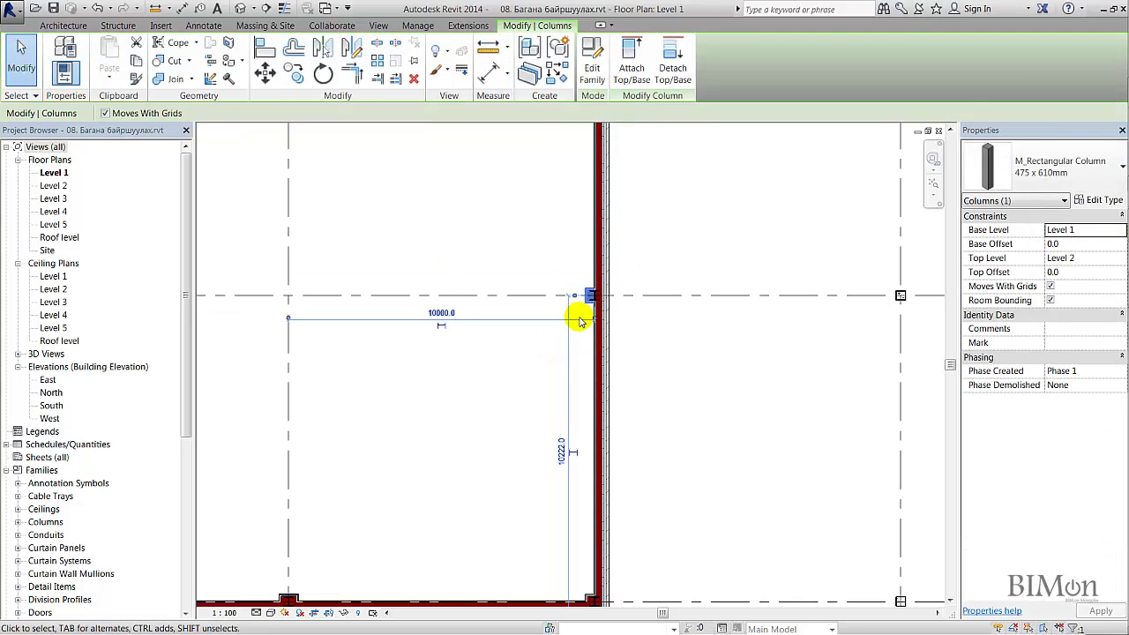
key(Escape)
scroll(642, 358, down, 2)
scroll(781, 391, down, 3)
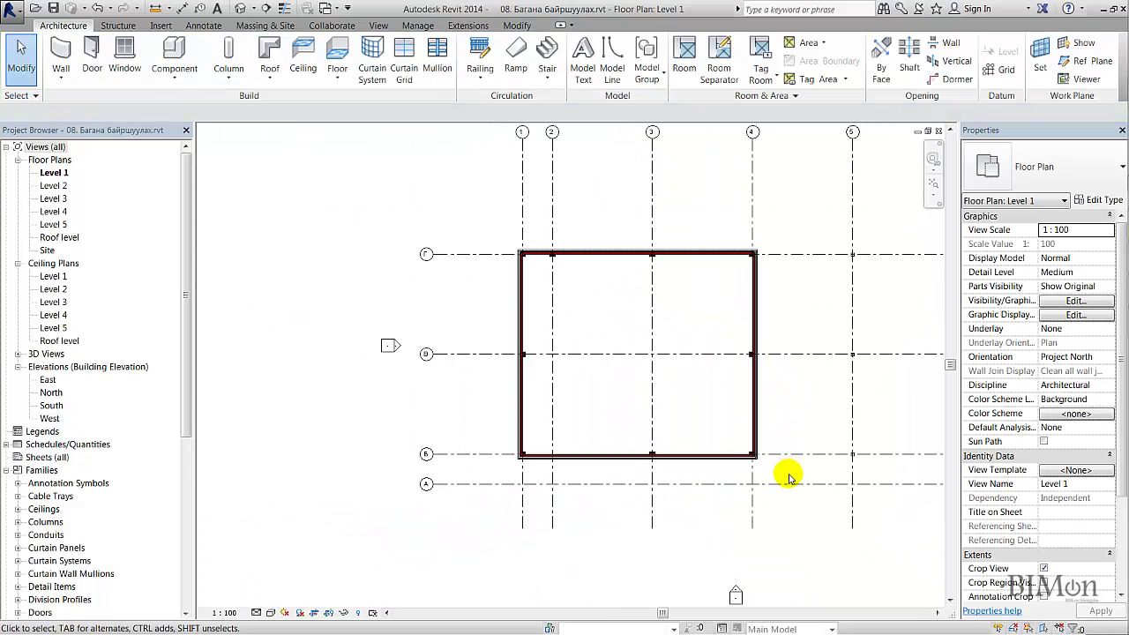
Filter a selection of the whole walled building down to Structural Columns only and rotate those 305x305x97UC columns in place.
drag(790, 479, 479, 209)
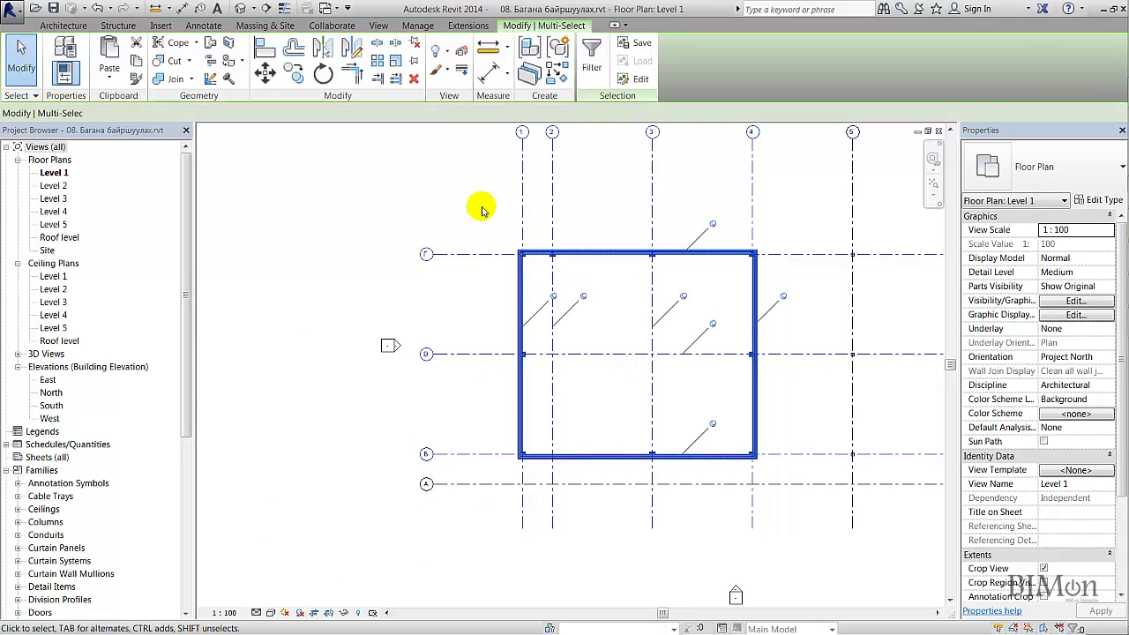
click(592, 53)
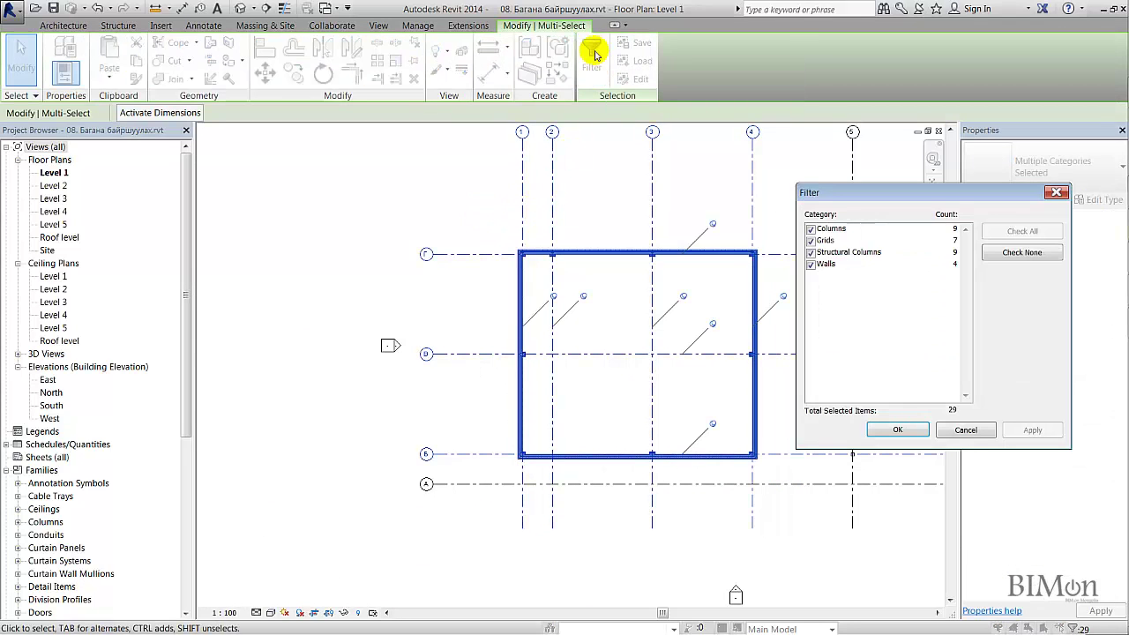
click(1008, 253)
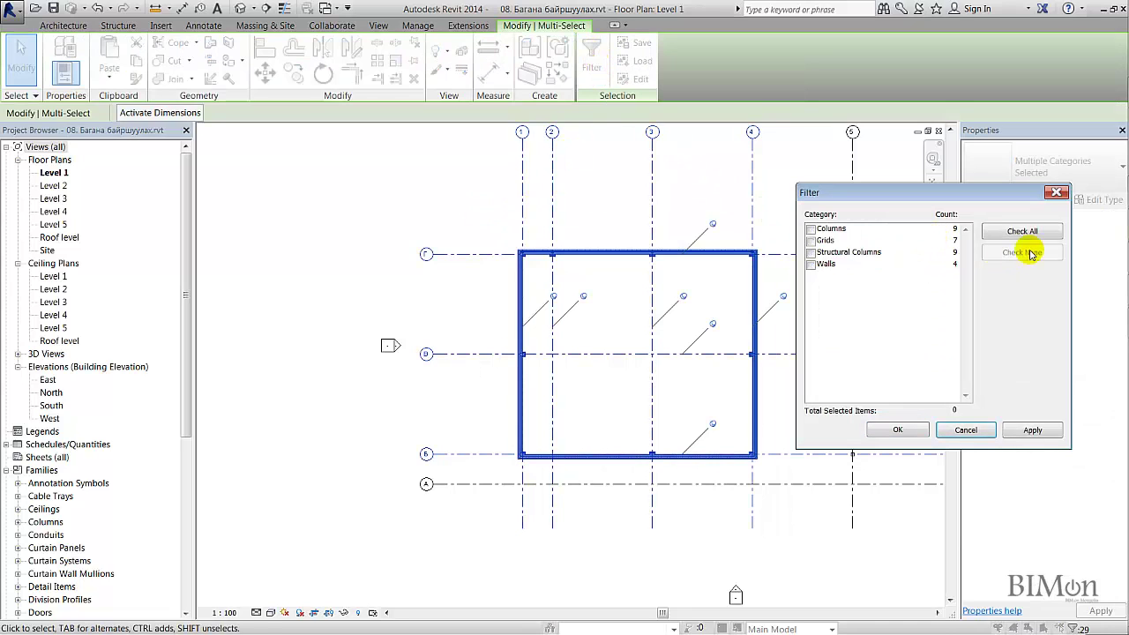
click(811, 252)
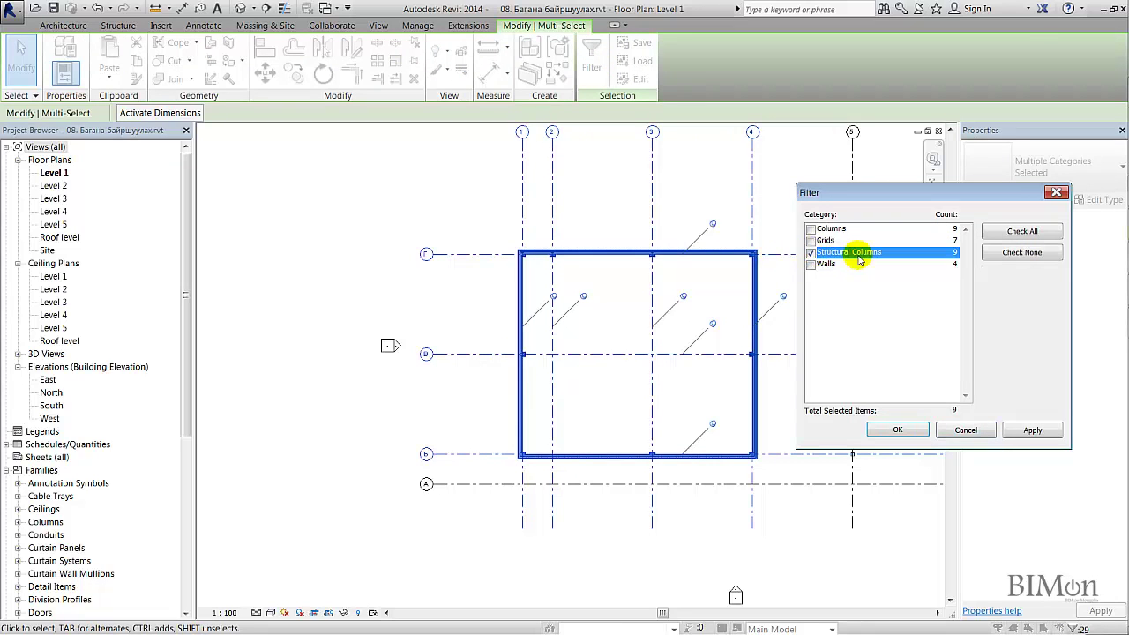
click(897, 430)
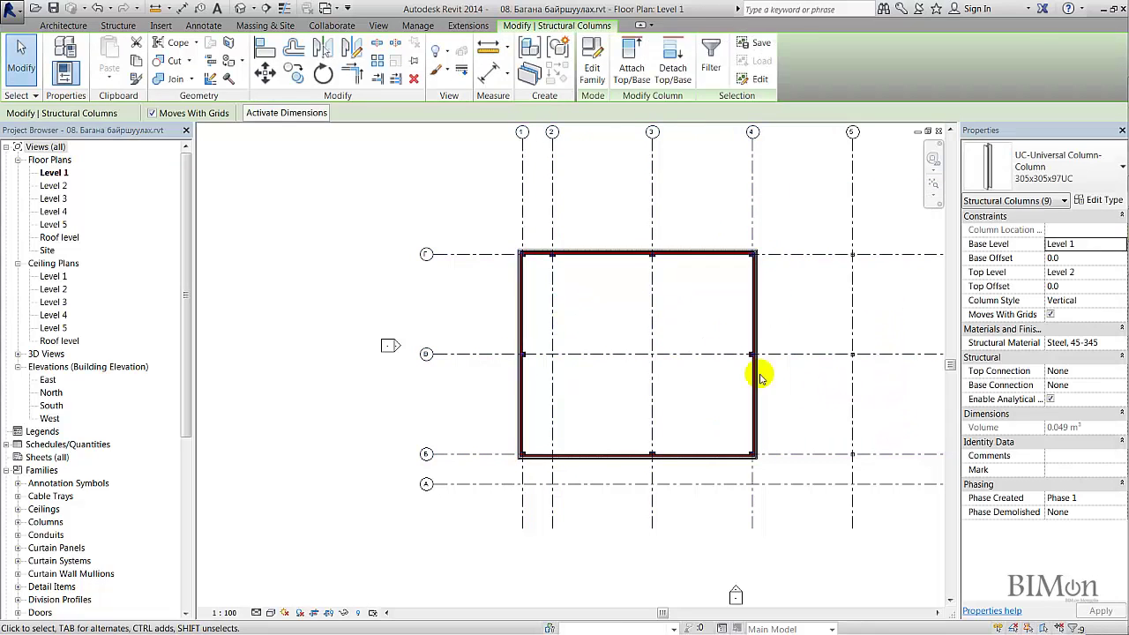
scroll(609, 288, up, 4)
scroll(538, 263, up, 1)
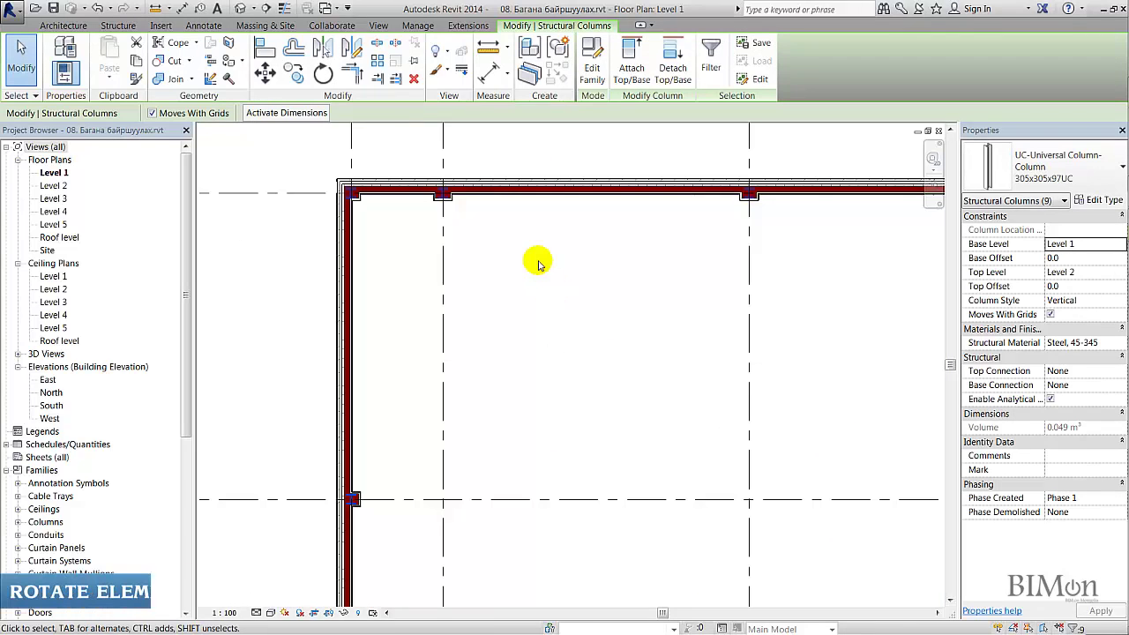
key(space)
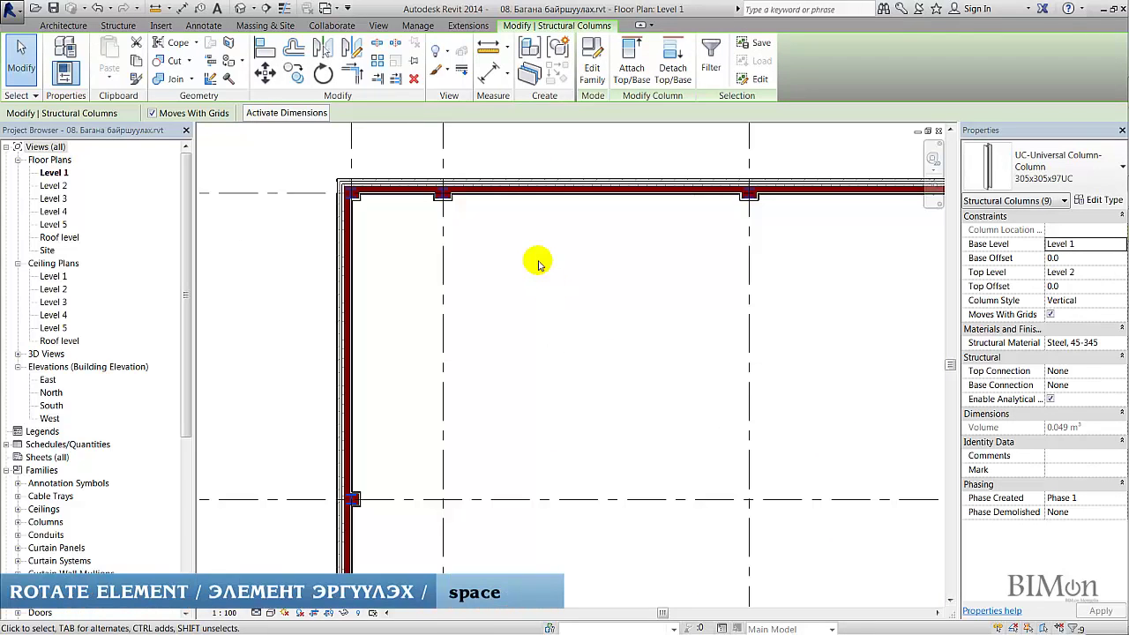
key(space)
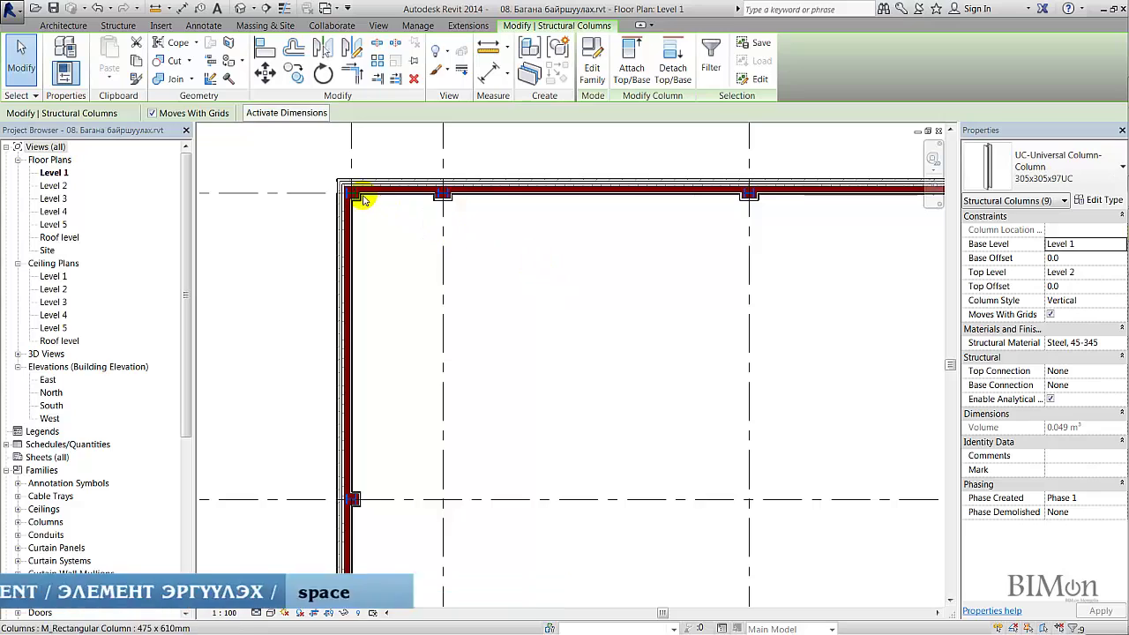
middle_click(637, 331)
middle_click(638, 331)
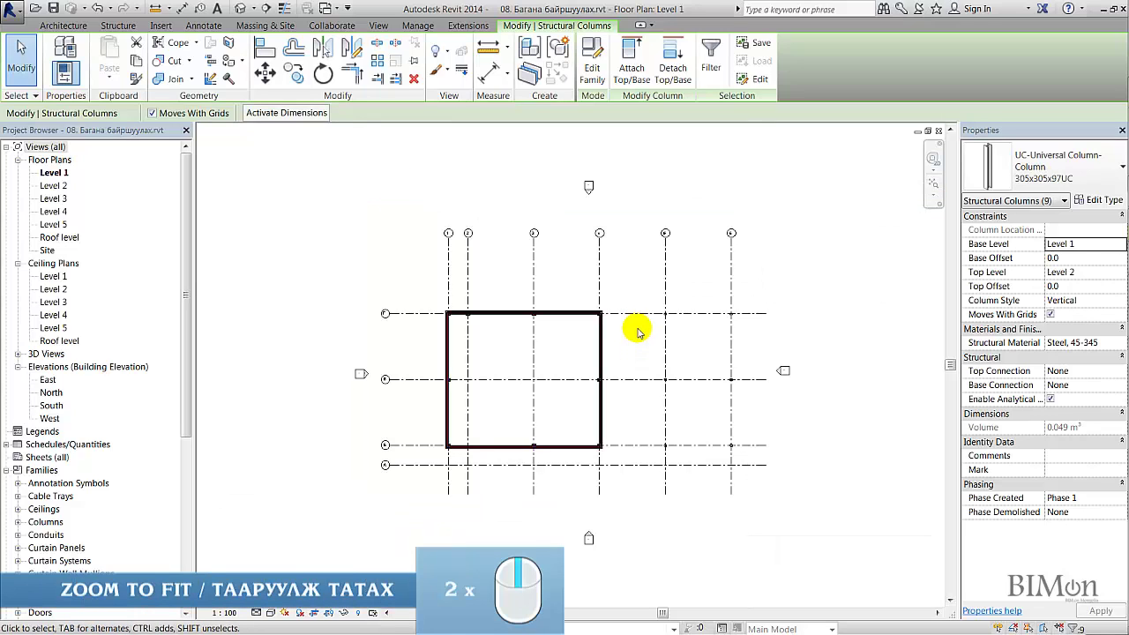